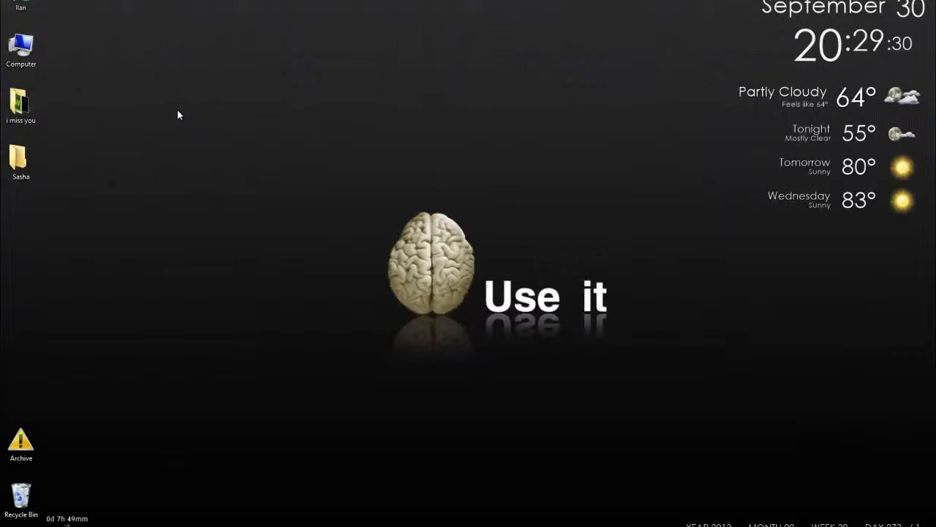
Launch Outlook 2013 from the desktop.
drag(177, 111, 277, 183)
key(super)
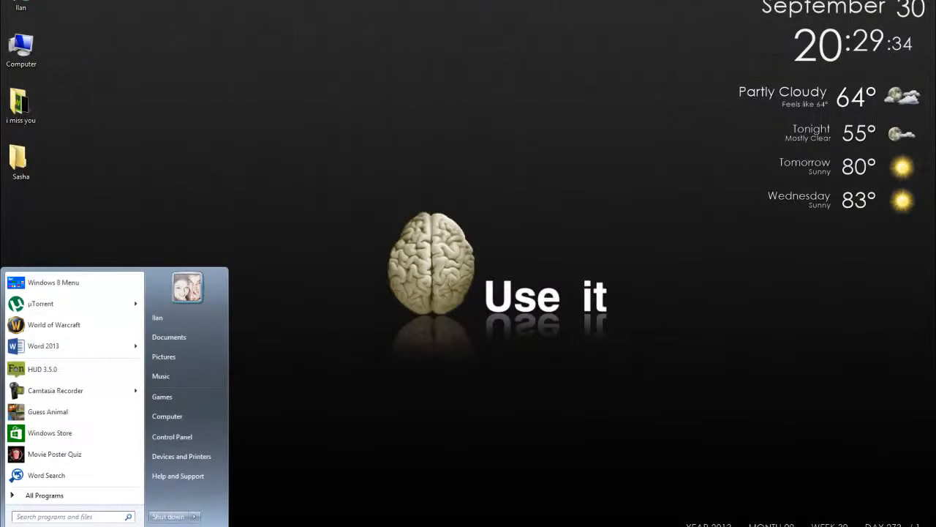
text(outlook)
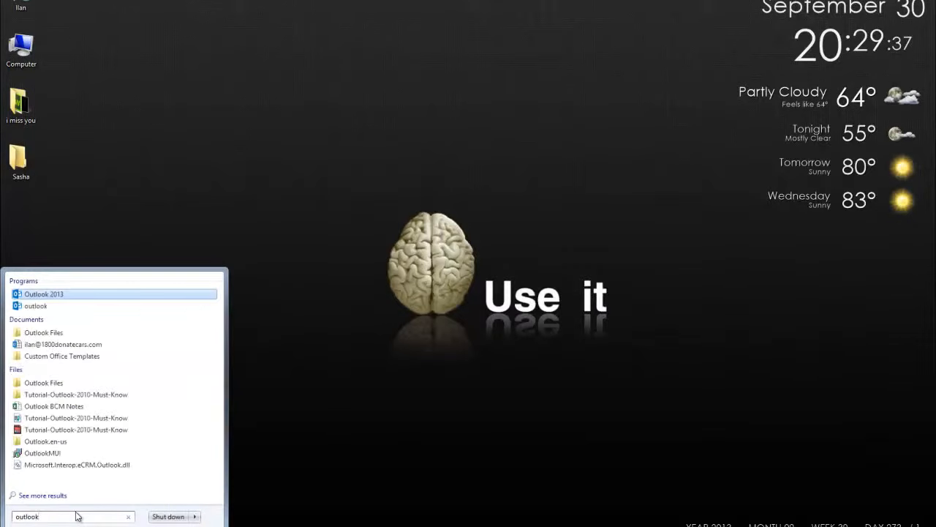
key(Return)
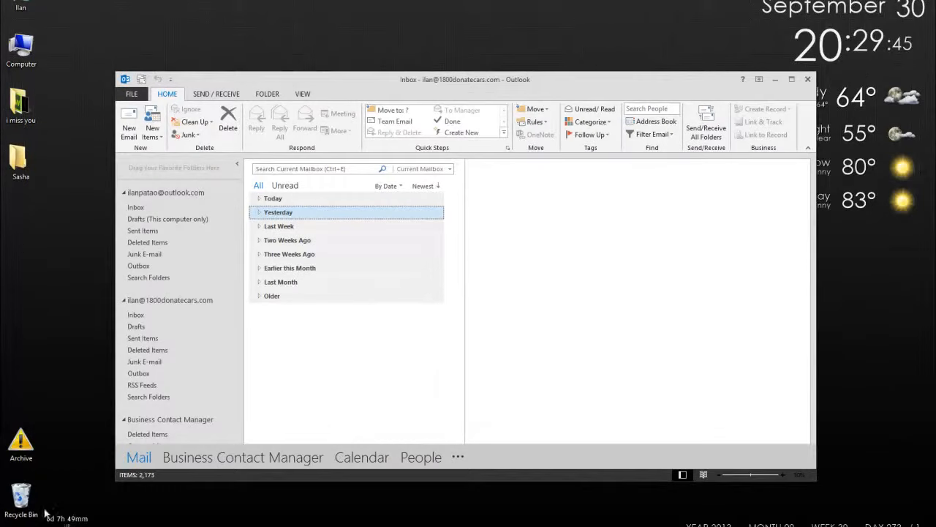
Open the Contact Management view of Business Contact Manager.
scroll(209, 359, down, 2)
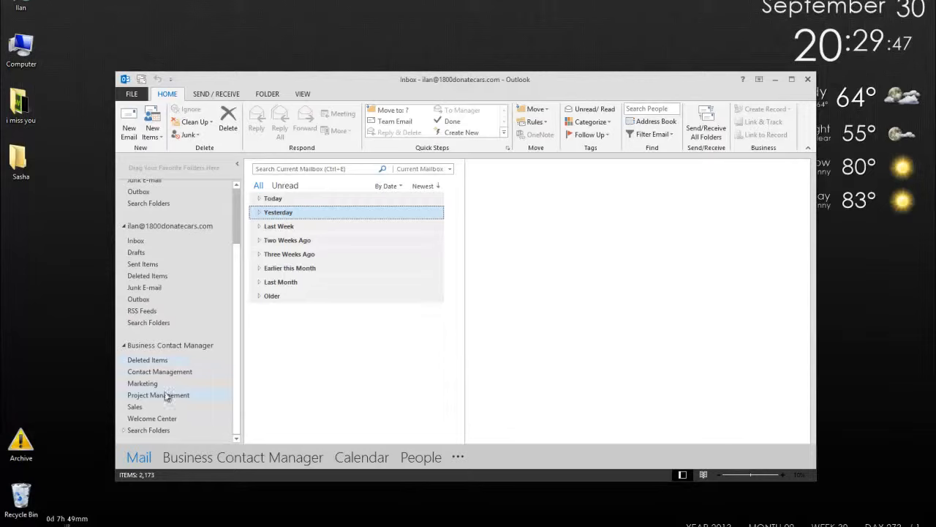
click(171, 373)
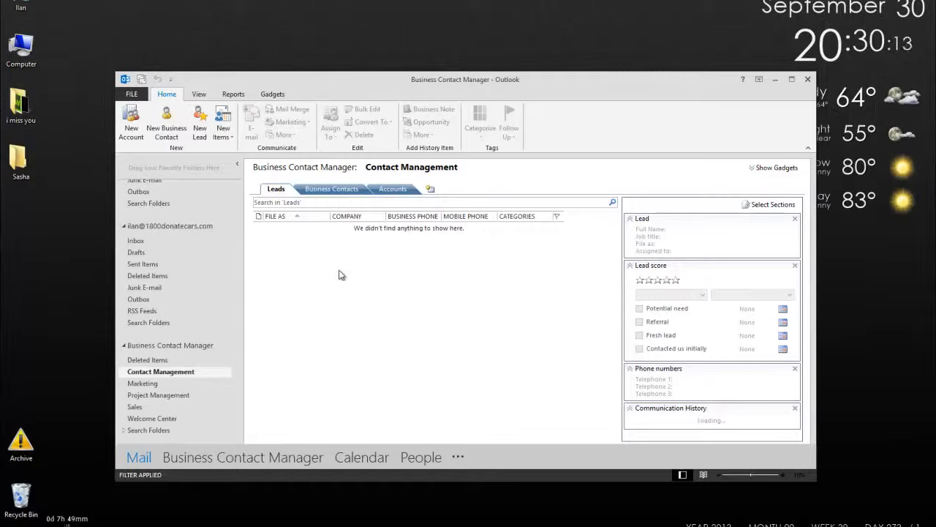
scroll(229, 202, up, 3)
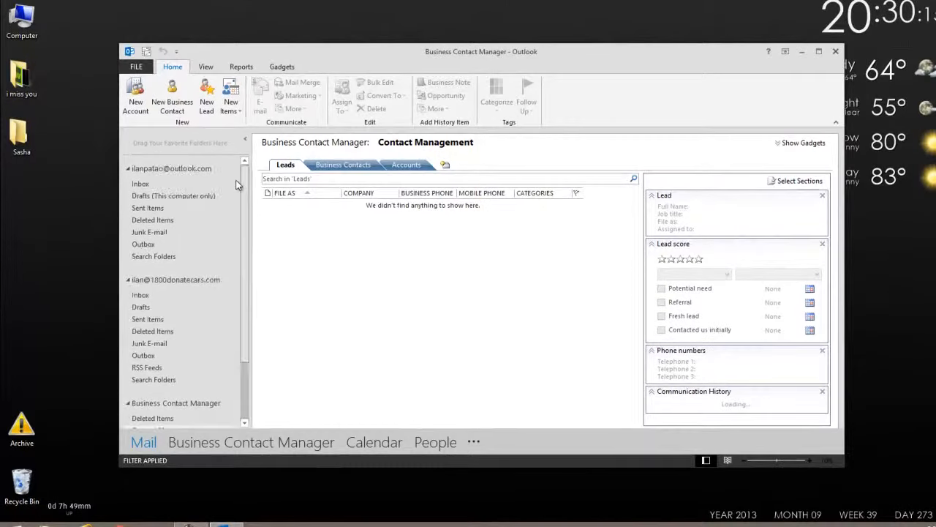
scroll(237, 216, down, 3)
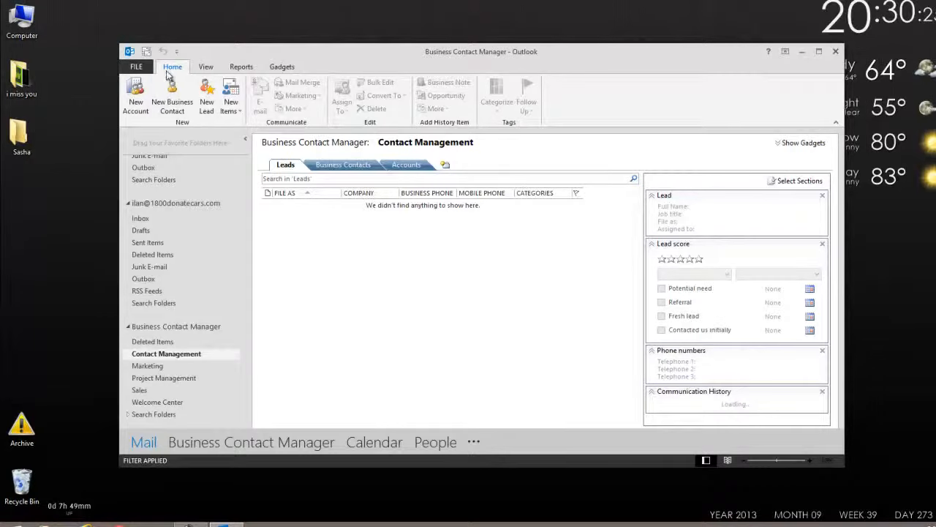
Start an import of Outlook contacts into Business Contact Manager.
click(136, 66)
click(165, 288)
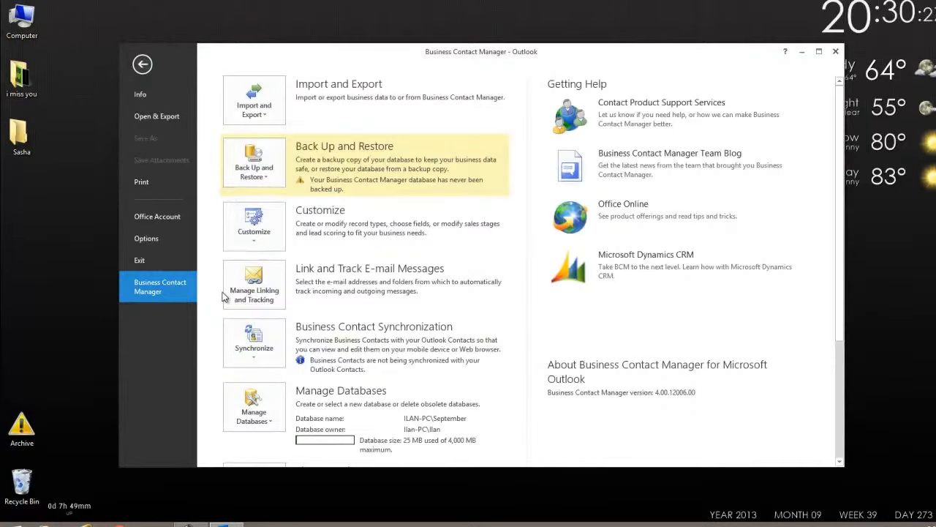
click(271, 108)
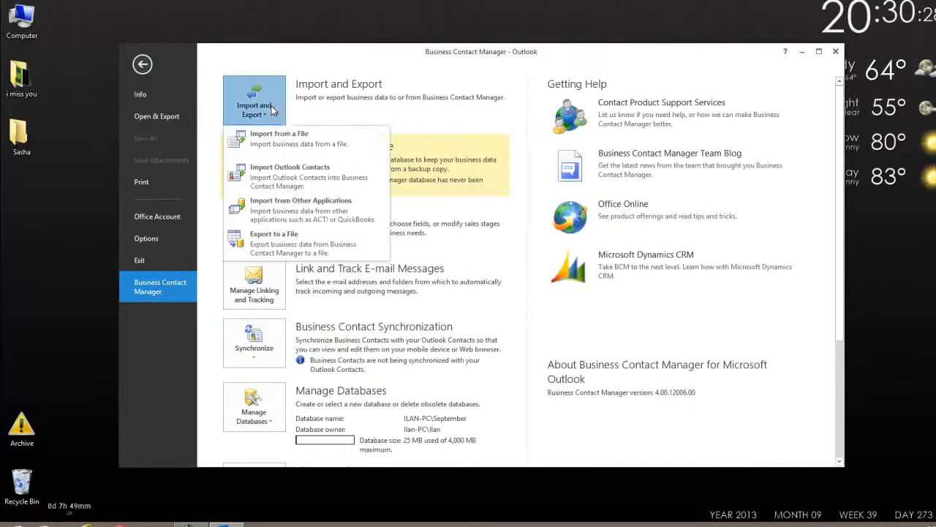
click(299, 174)
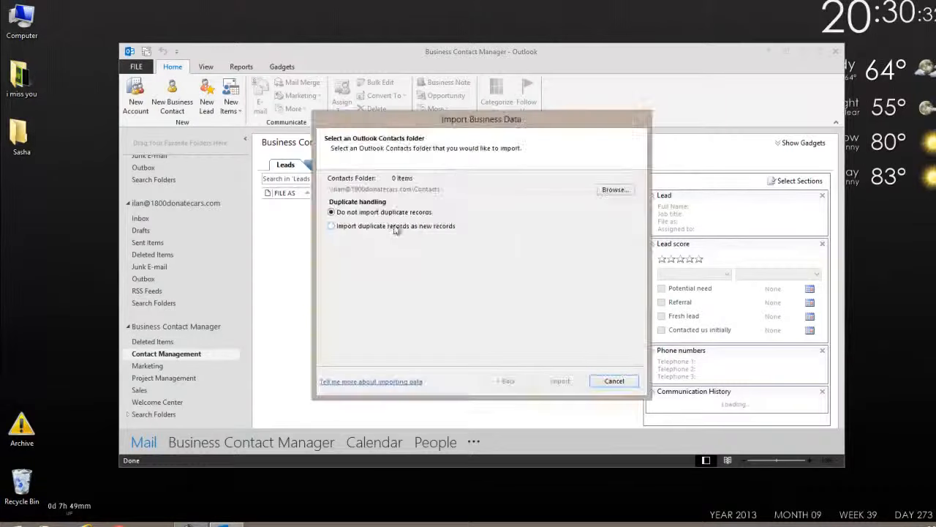
Browse both mail accounts' folders as the source for the contacts import, and cancel the import.
click(616, 191)
mouse_move(529, 260)
mouse_down()
mouse_move(528, 285)
mouse_move(528, 263)
mouse_up()
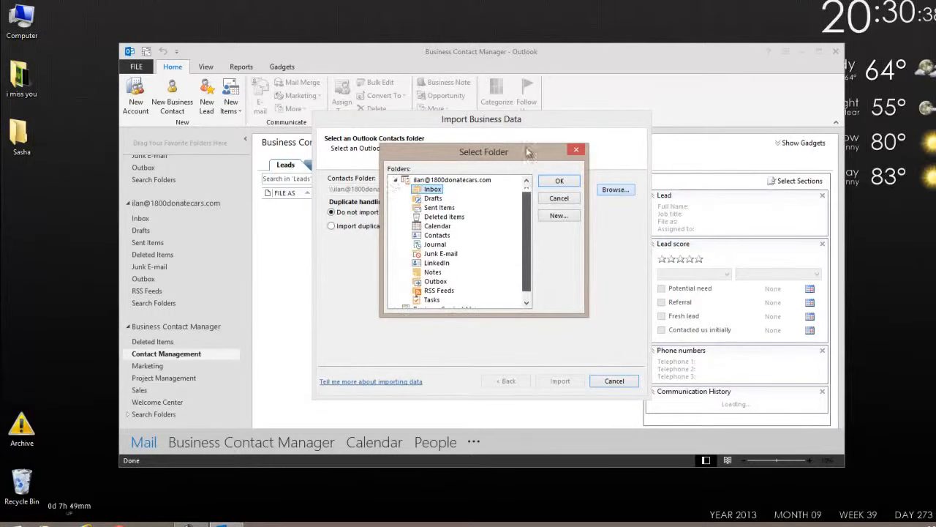
click(396, 180)
click(396, 188)
scroll(399, 188, up, 1)
click(396, 180)
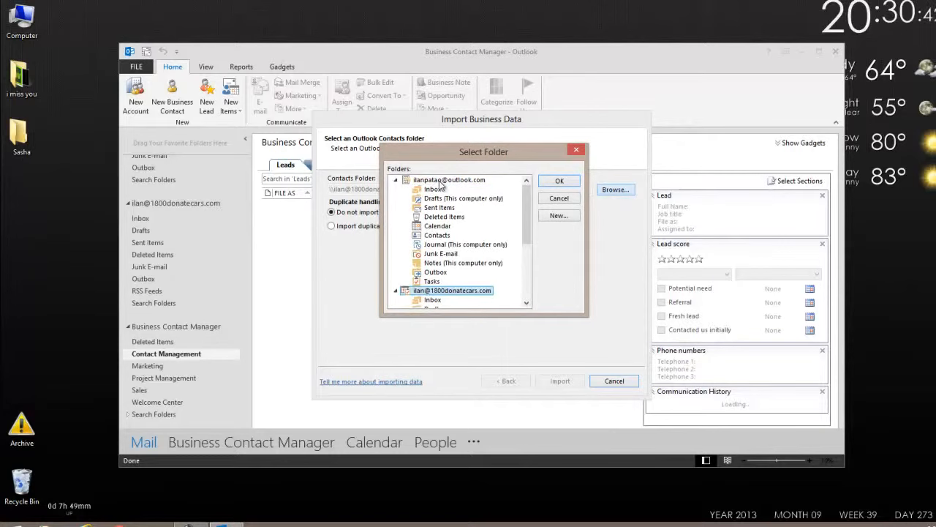
scroll(441, 185, down, 2)
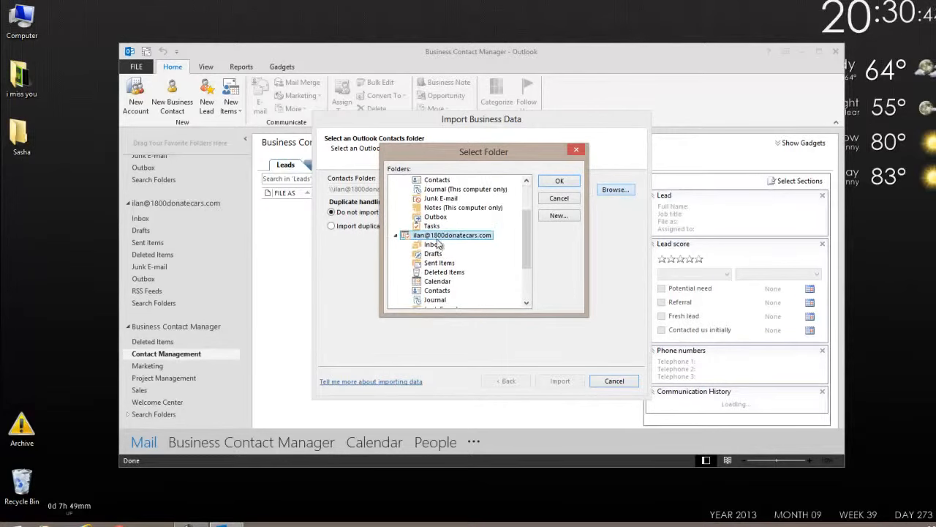
click(563, 200)
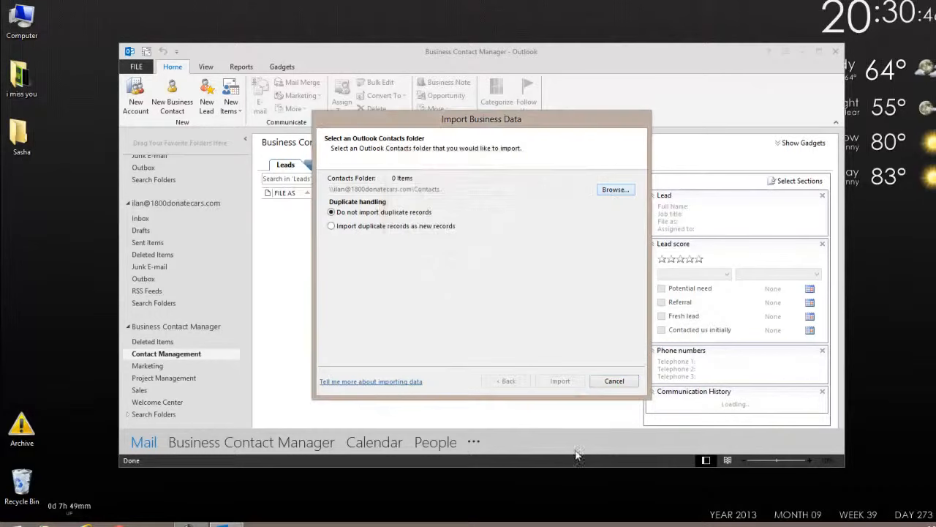
click(613, 382)
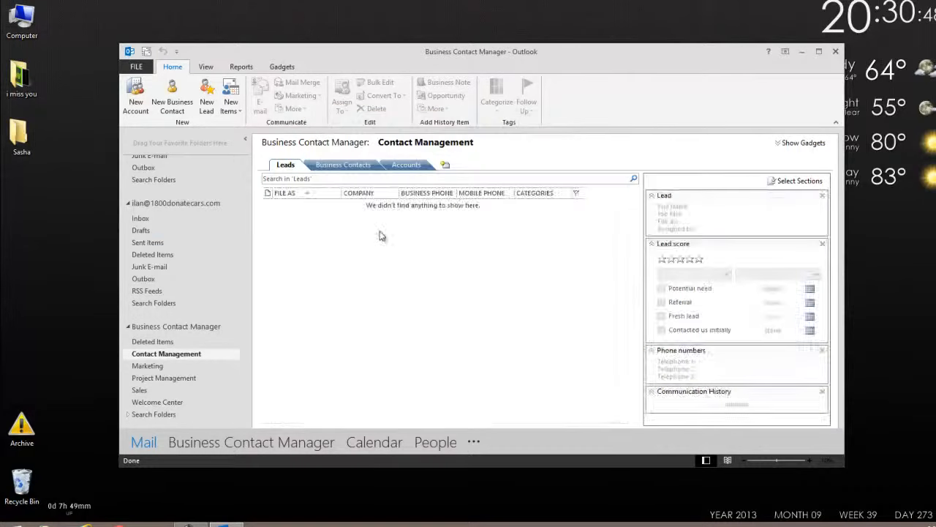
Create a new business contact with the contact's full name and the job title Technician.
click(341, 165)
right_click(321, 238)
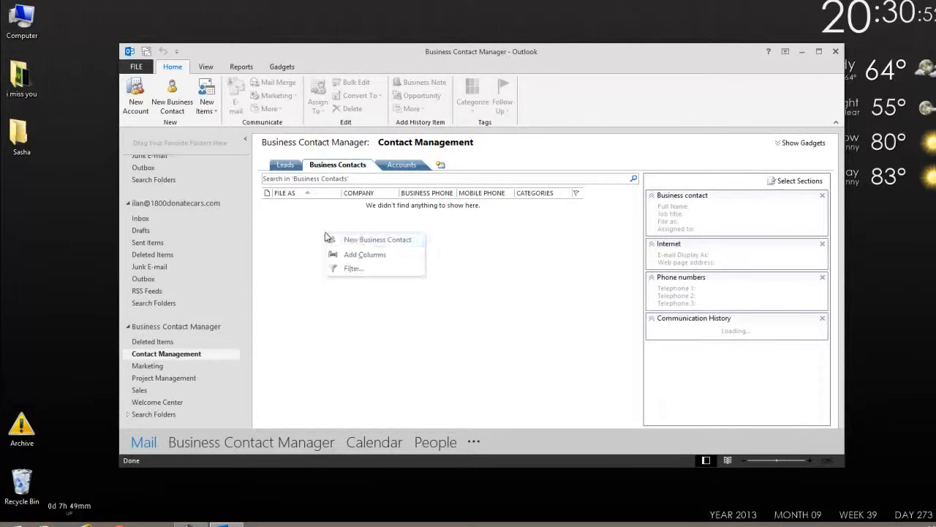
click(357, 240)
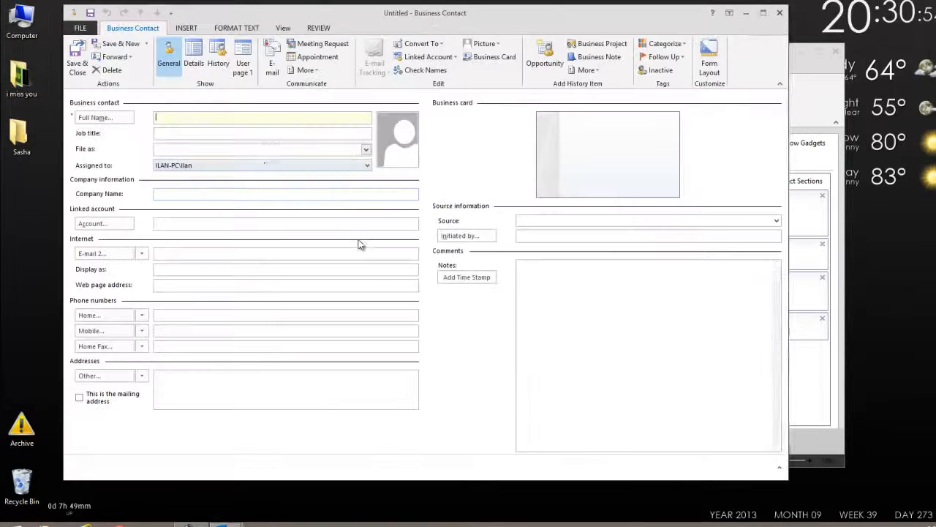
text(fdhn Smith)
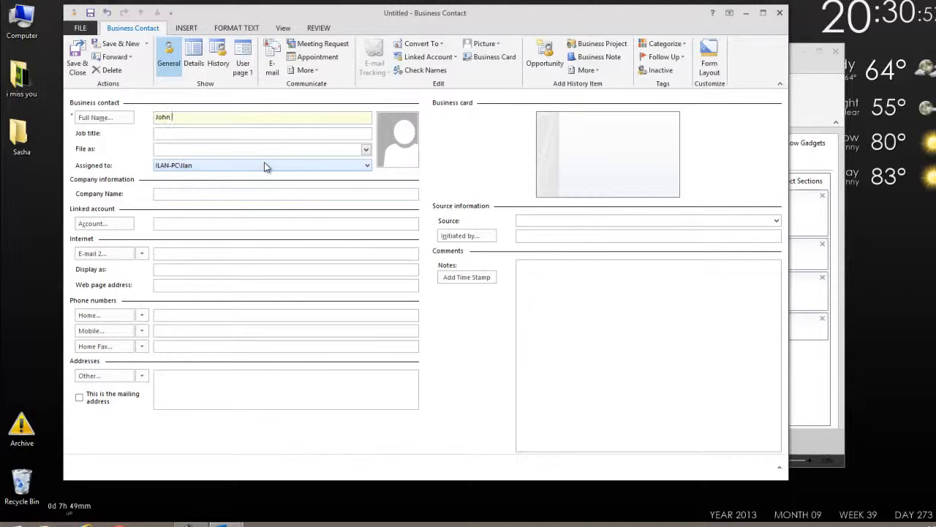
key(Tab)
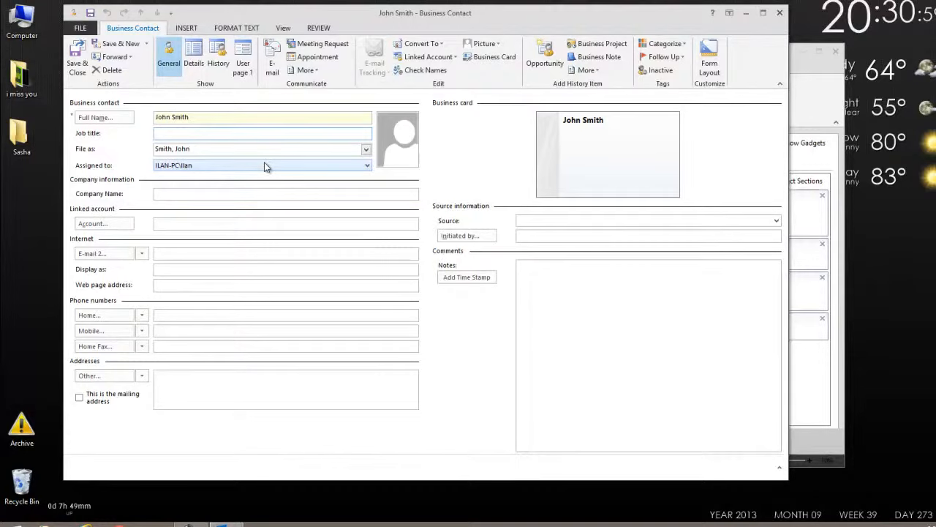
text(Technician)
key(Tab)
key(Tab)
key(Tab)
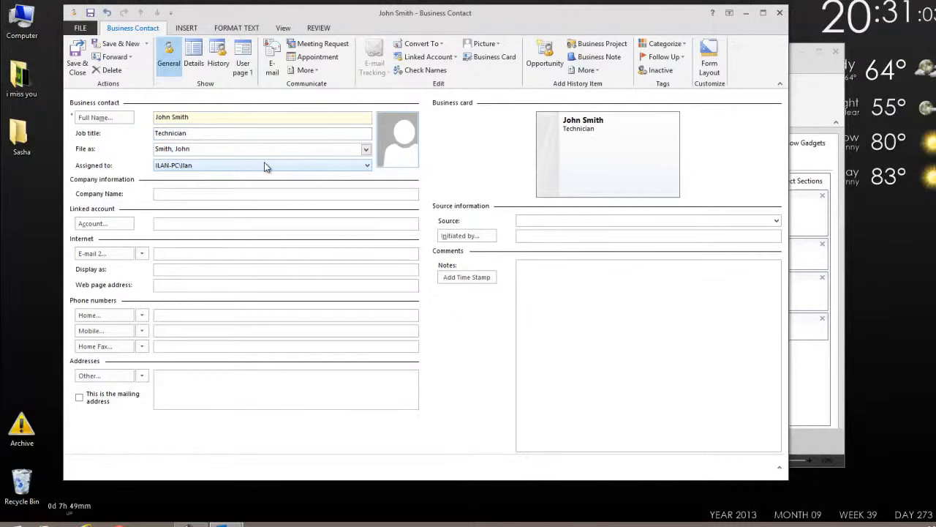
Set the contact's company name to Microsoft, fill in the contact's e-mail, and save and close the record.
text(Microsoft)
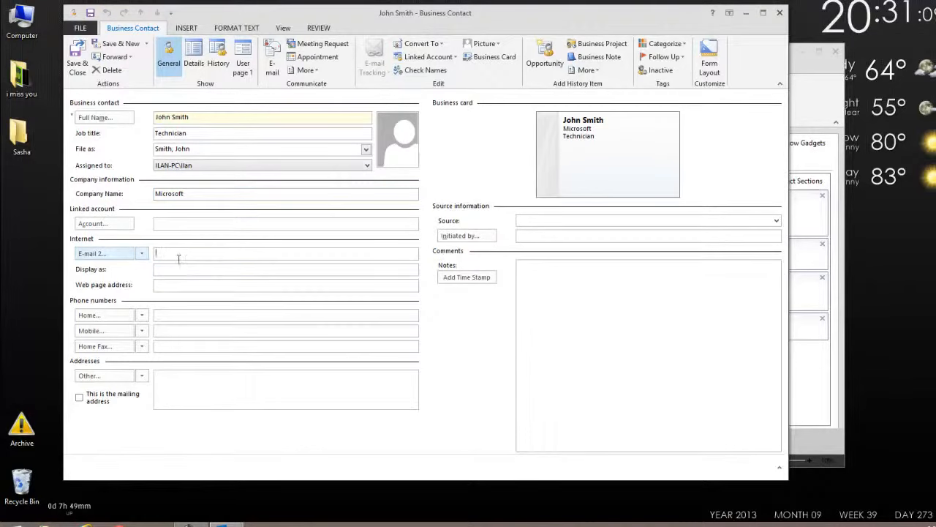
key(ctrl+v)
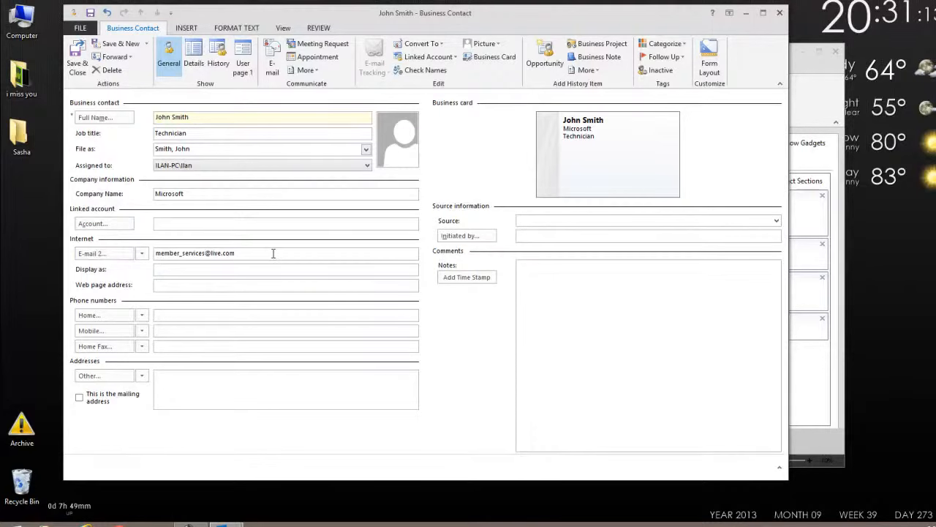
click(77, 64)
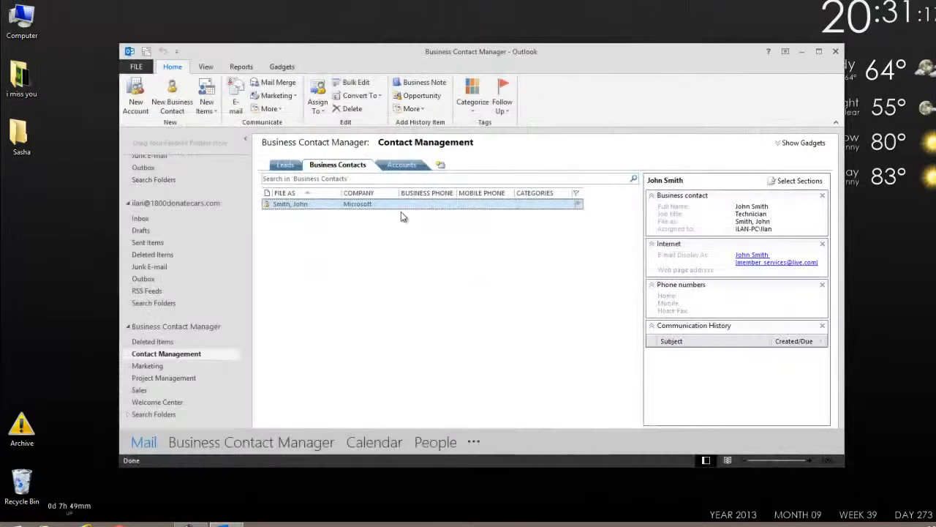
Reopen the saved Microsoft contact and examine its communication history.
double_click(333, 208)
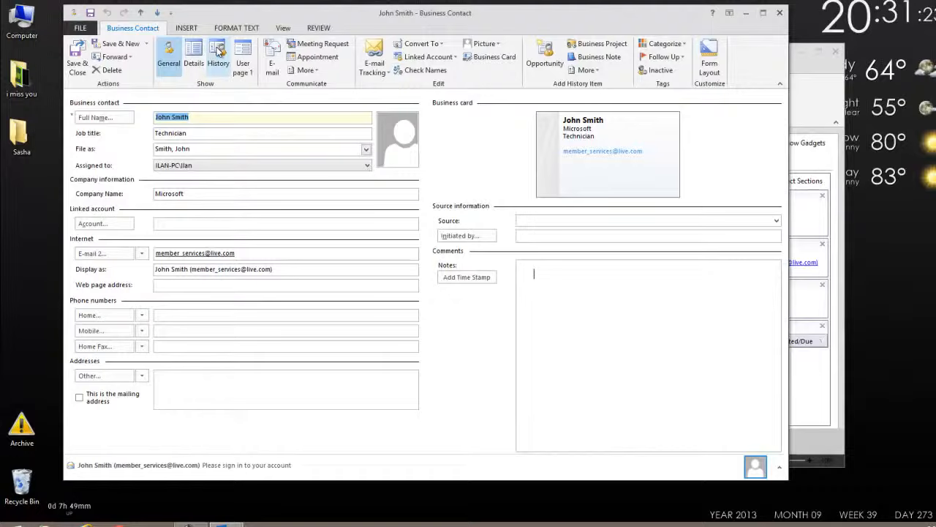
click(216, 47)
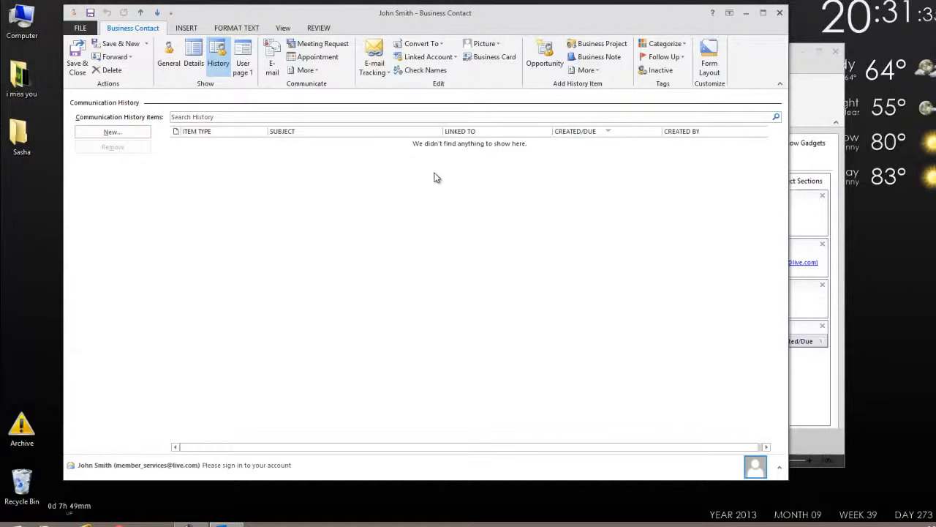
mouse_move(455, 14)
mouse_down()
mouse_move(486, 162)
mouse_move(485, 286)
mouse_move(457, 11)
mouse_up()
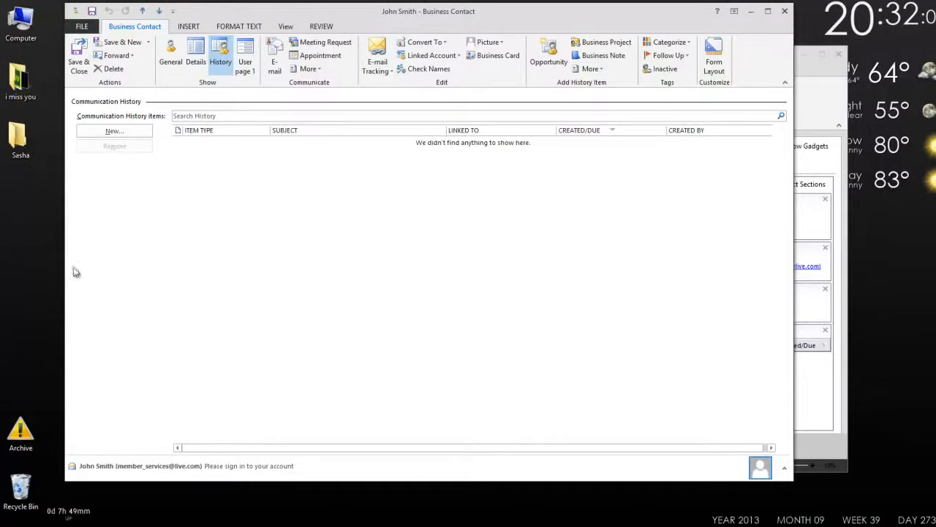
Review the contact's e-mail field in the general details, recheck the communication history, and save and close the record.
click(167, 52)
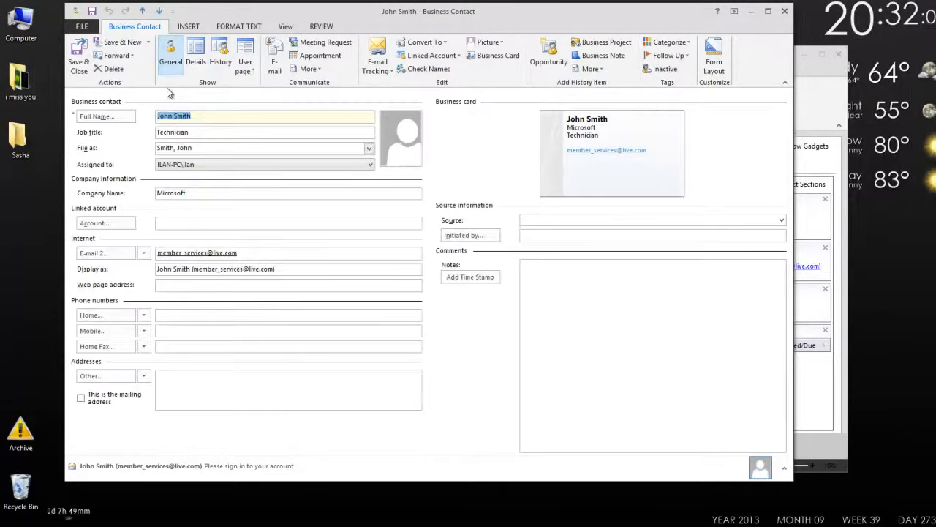
double_click(248, 252)
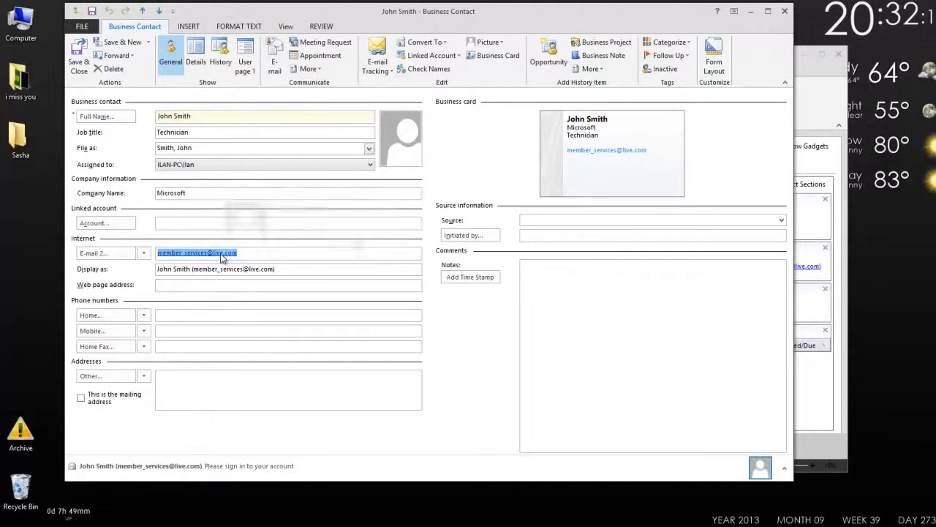
mouse_move(220, 253)
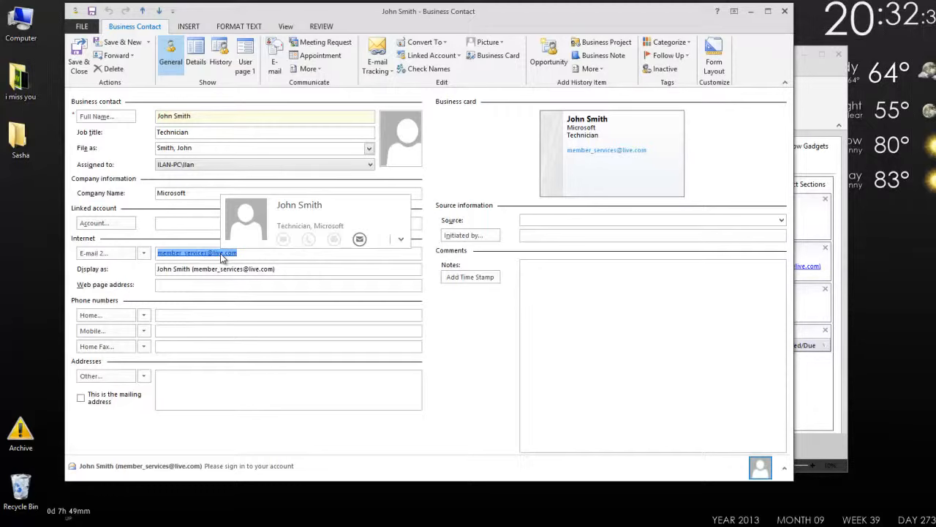
click(220, 58)
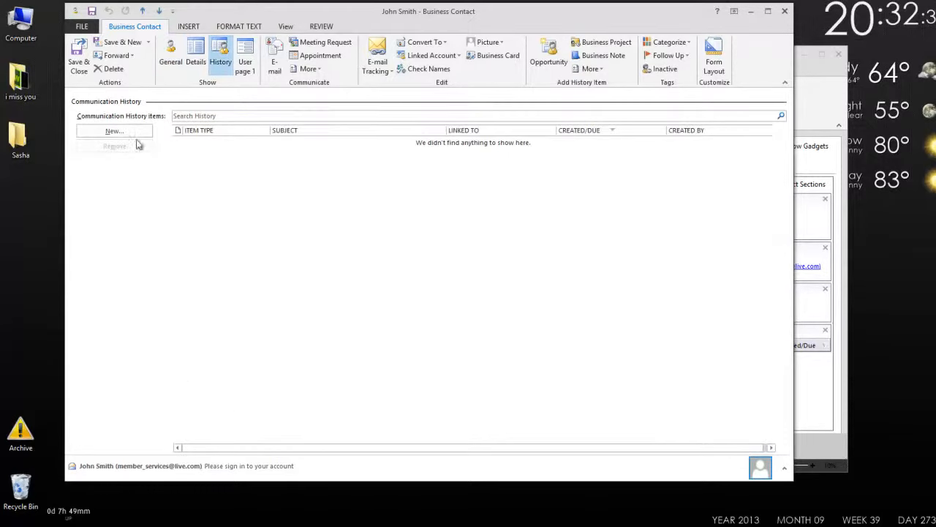
click(79, 62)
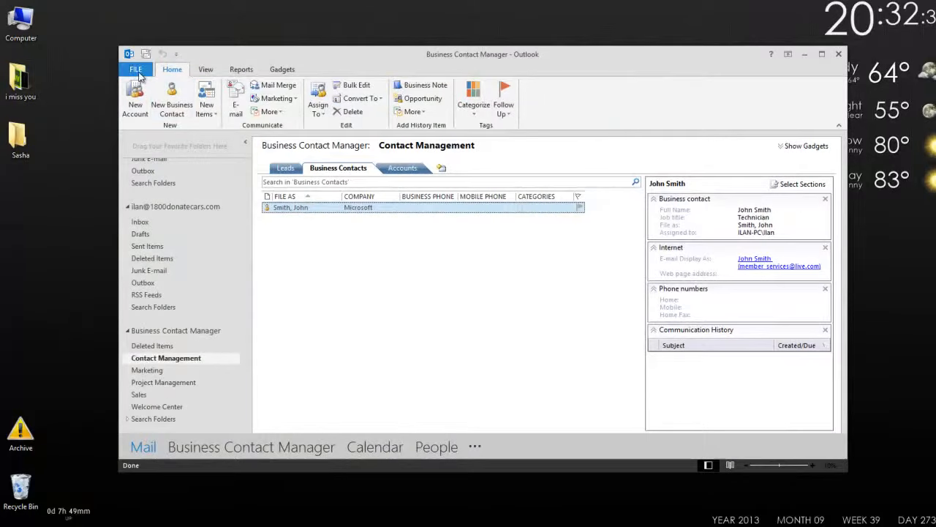
Open Business Contact Manager's e-mail linking and tracking settings and select the Outlook.com account's Sent Items and Inbox folders.
click(136, 69)
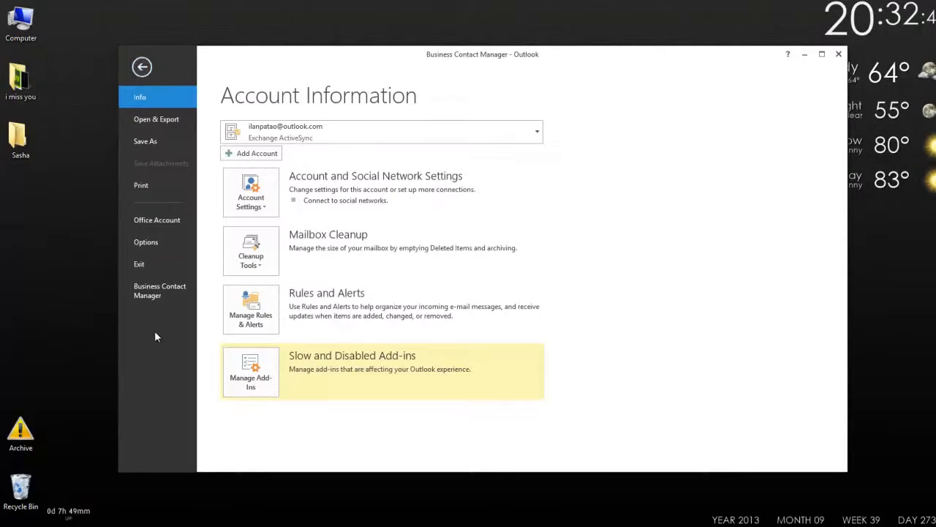
click(169, 293)
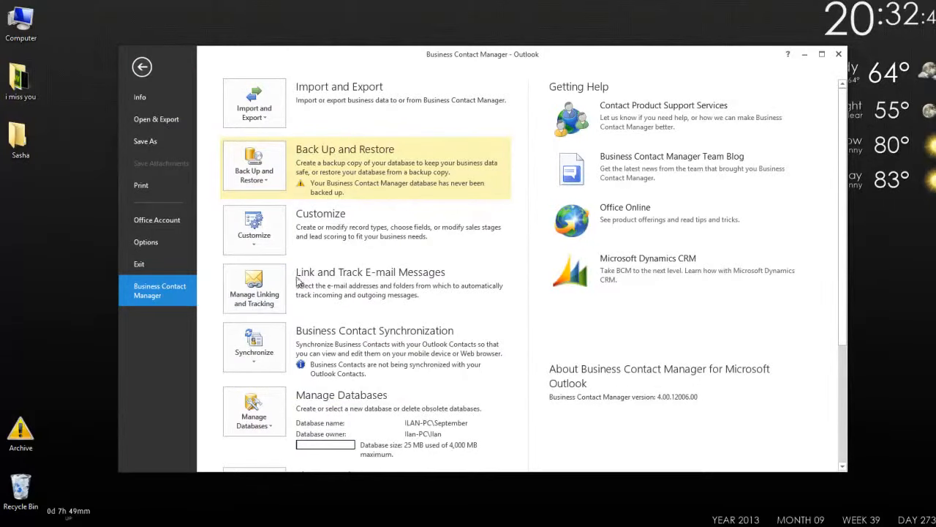
click(250, 289)
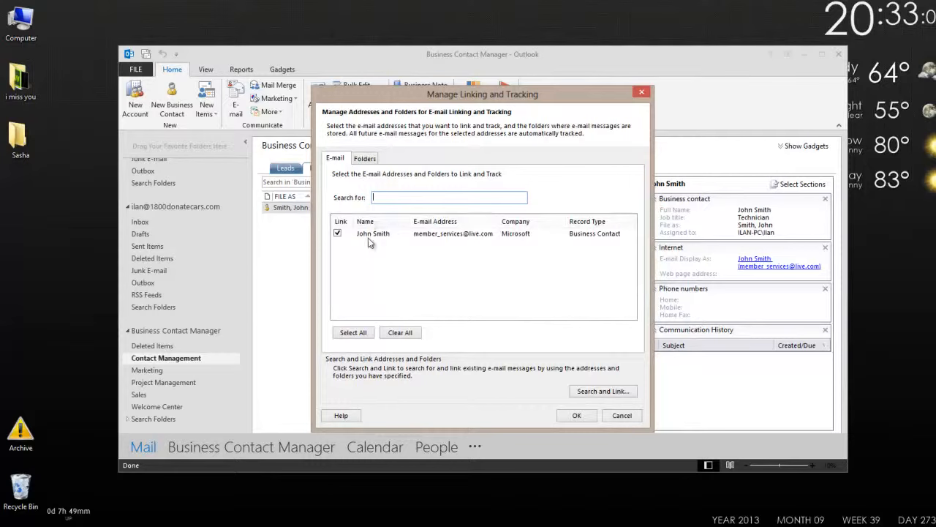
click(360, 159)
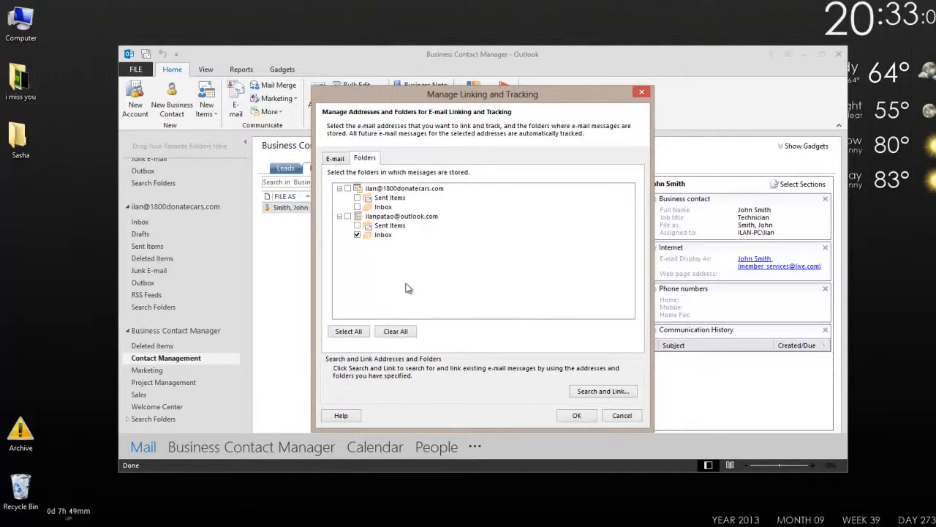
click(358, 234)
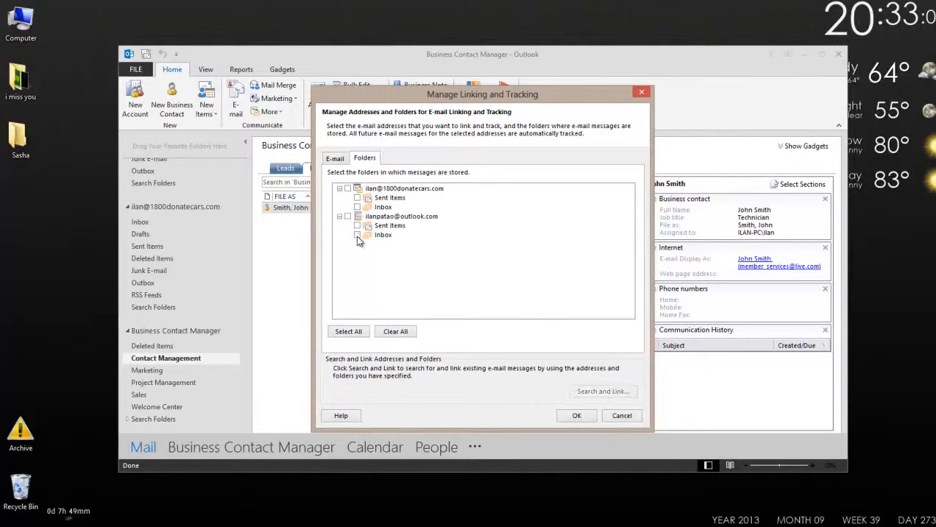
click(358, 235)
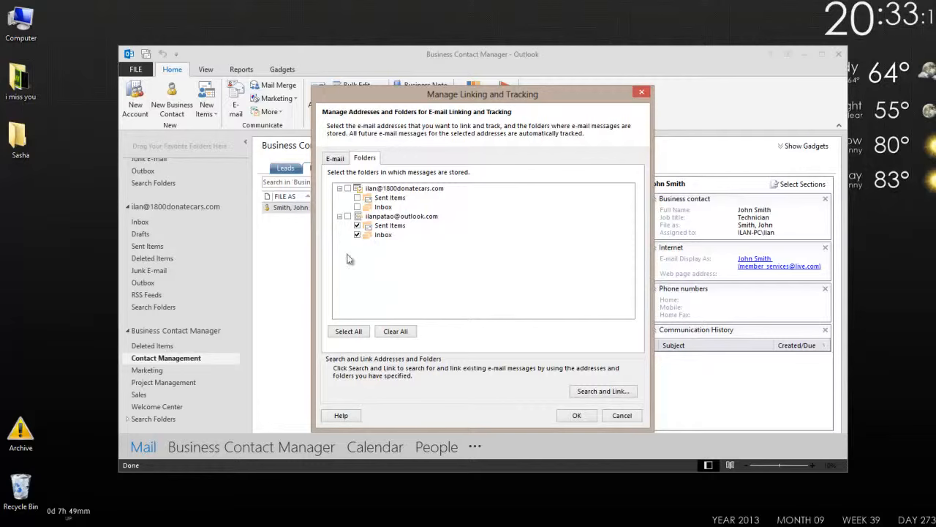
Try to search for and link existing e-mails in the Outlook.com account's Sent Items and Inbox, with no age limit.
click(604, 392)
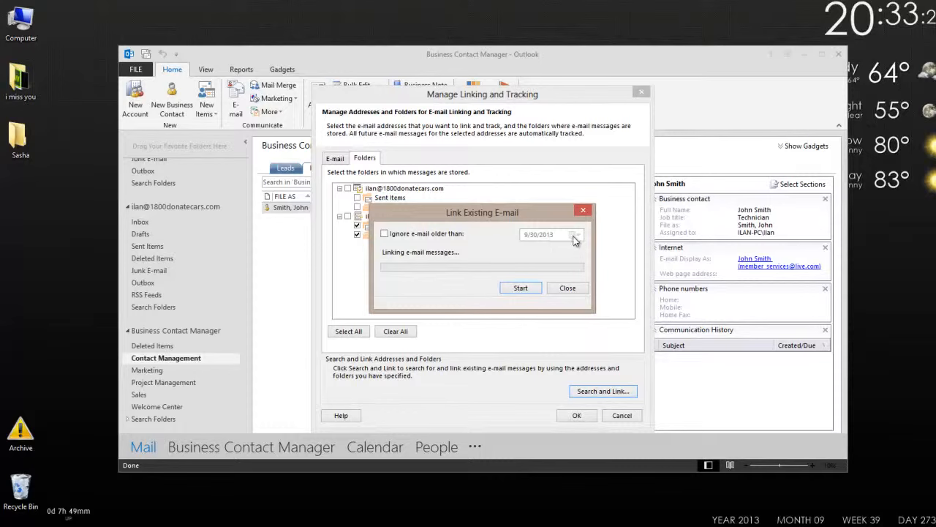
click(520, 288)
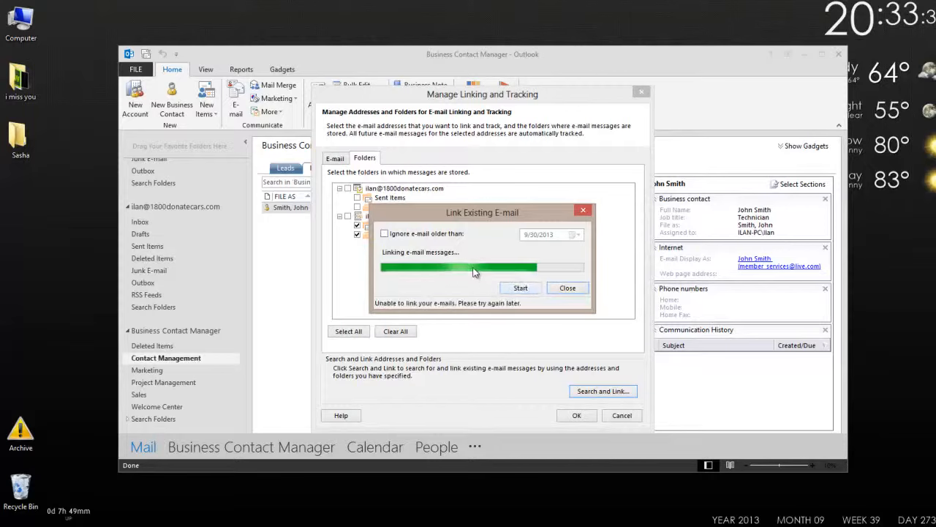
click(517, 289)
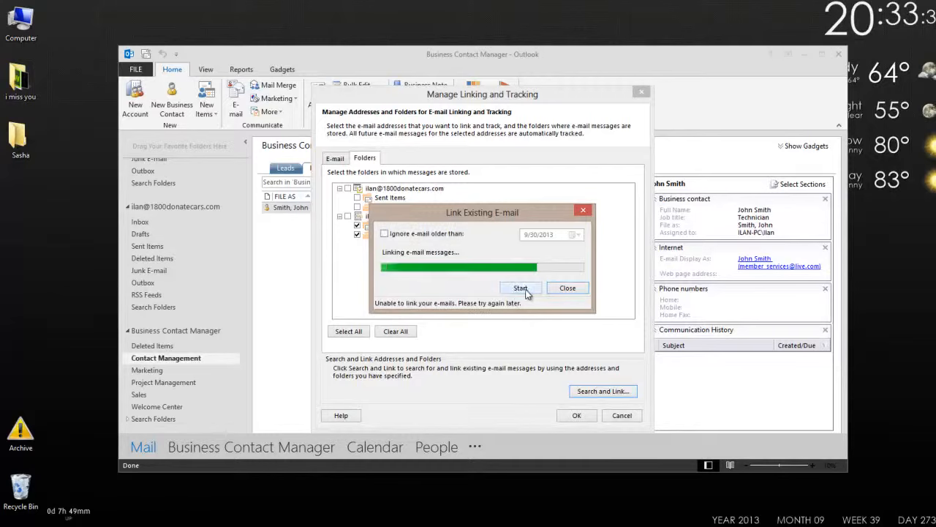
click(567, 288)
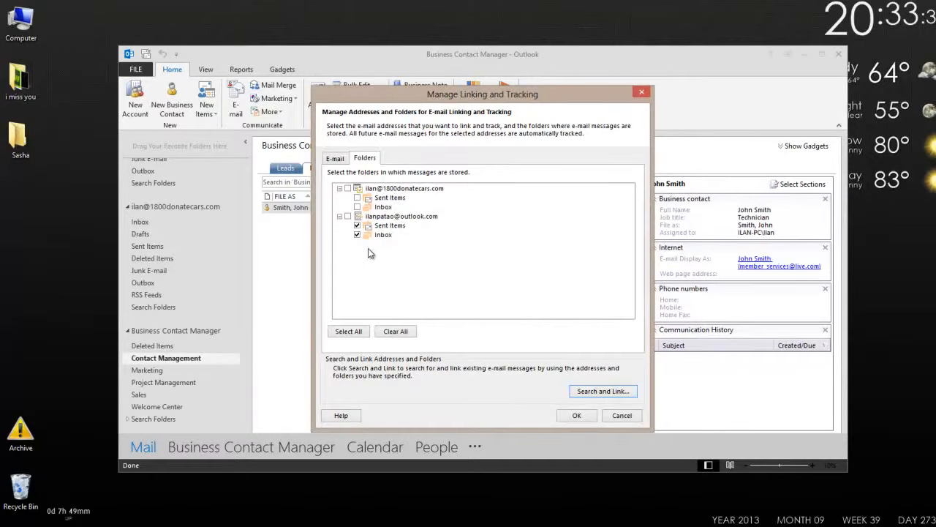
Exclude the Outlook.com account's Sent Items, link the existing e-mails from its Inbox, and accept the tracking settings.
click(357, 226)
click(605, 394)
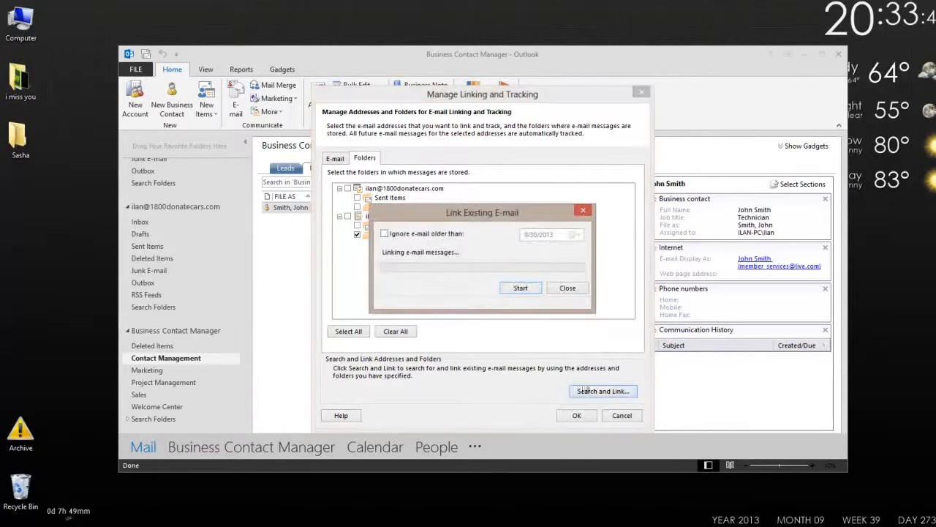
click(521, 288)
click(574, 289)
click(576, 416)
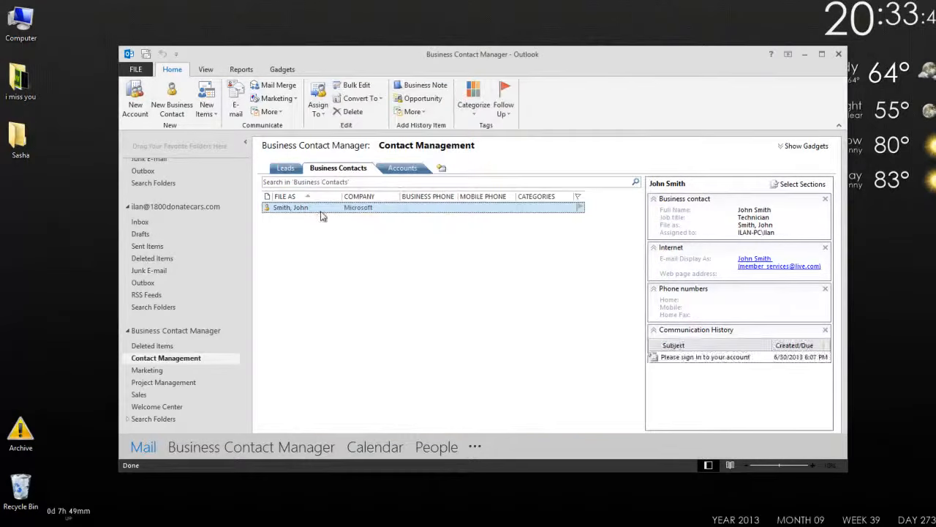
Reopen the Microsoft contact, read the "Please sign in to your account" e-mail from its communication history, and close the message.
double_click(318, 212)
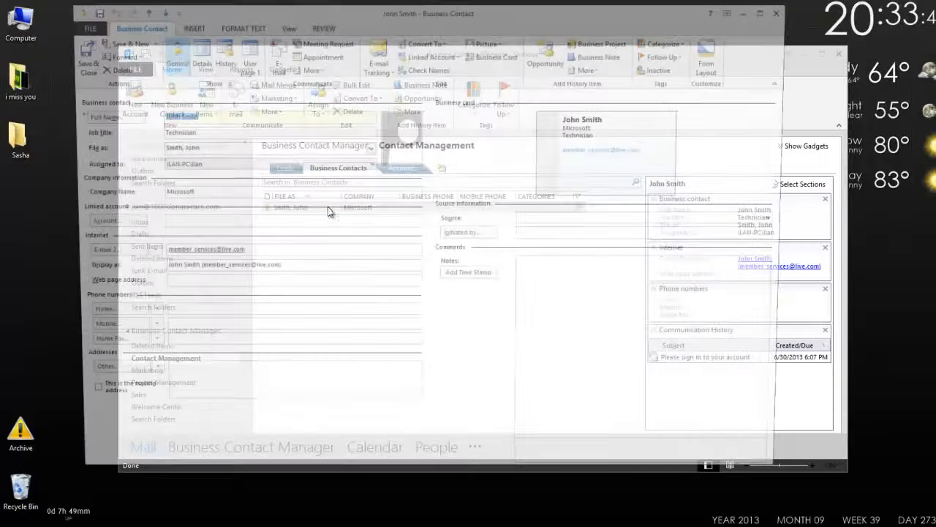
click(220, 54)
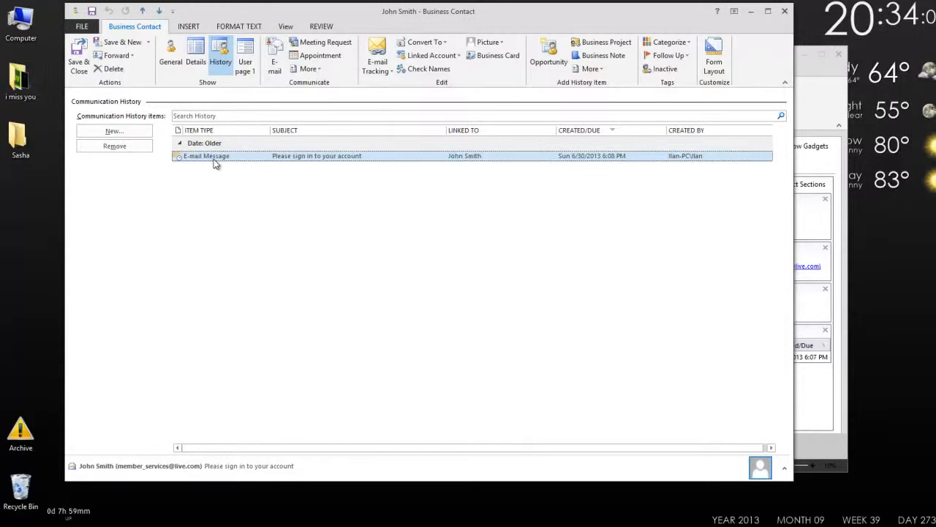
double_click(435, 155)
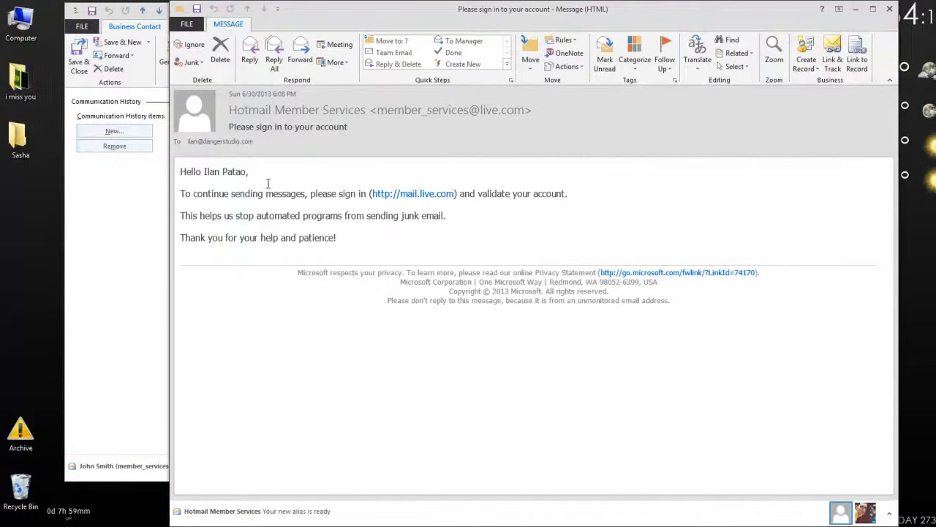
click(890, 9)
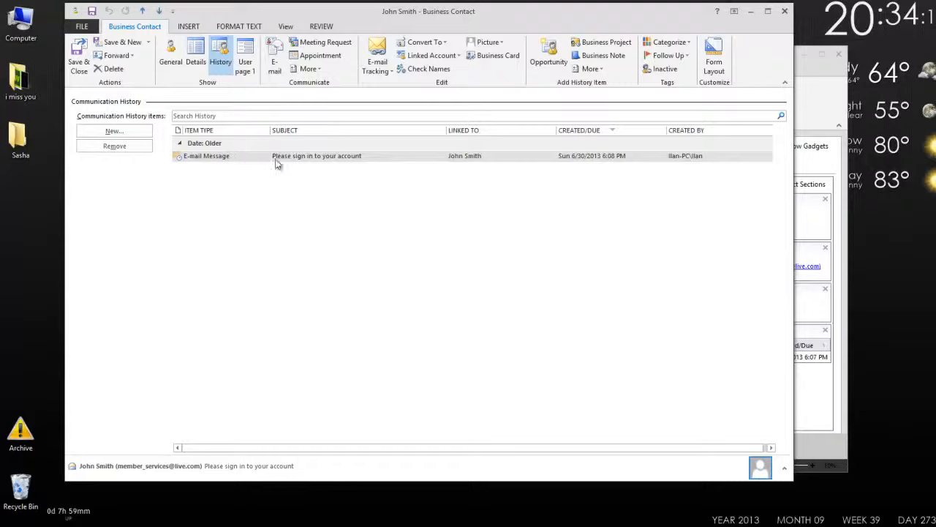
Review the contact's e-mail address in the general details and close the record.
click(170, 55)
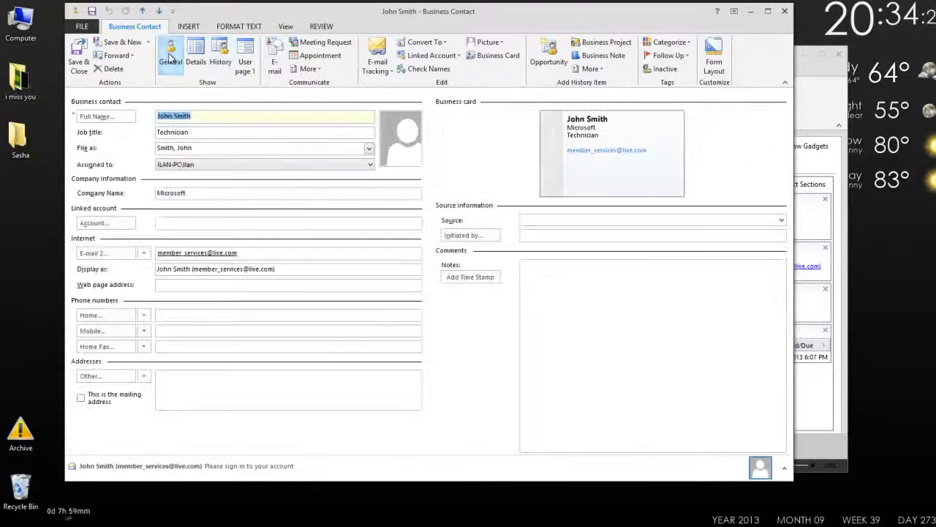
drag(258, 255, 175, 254)
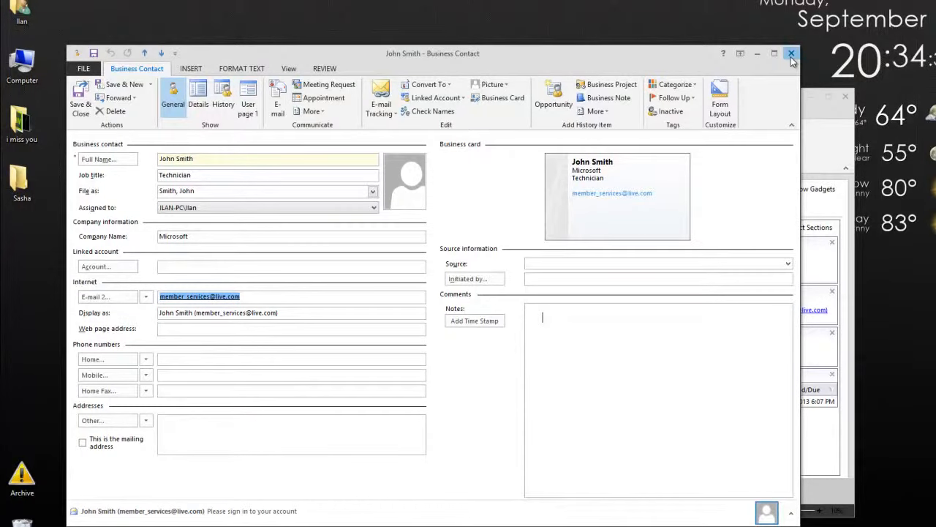
click(791, 53)
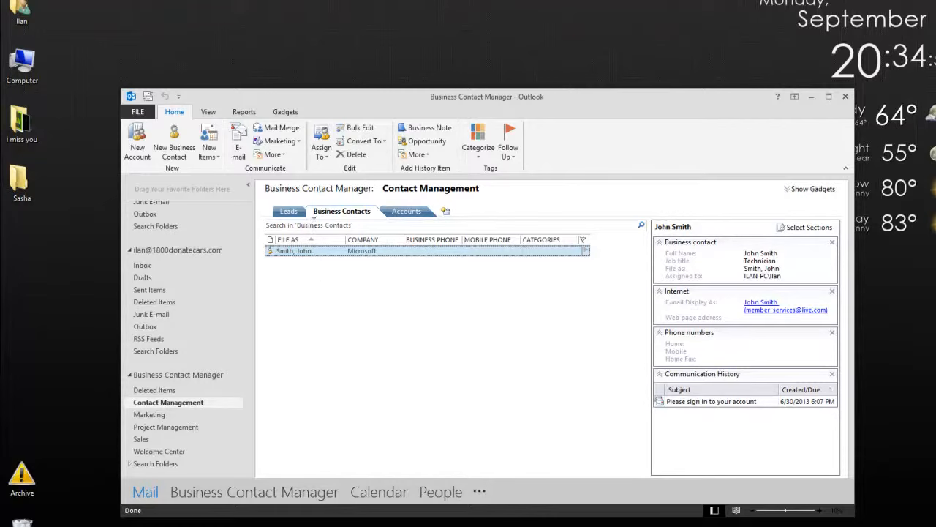
Open the Microsoft contact again, recheck its communication history, and close the record.
double_click(319, 252)
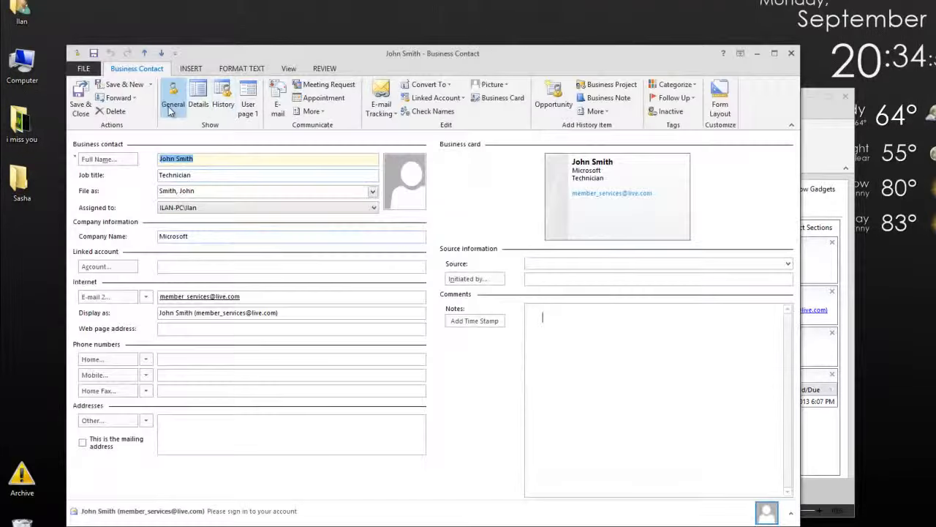
click(222, 101)
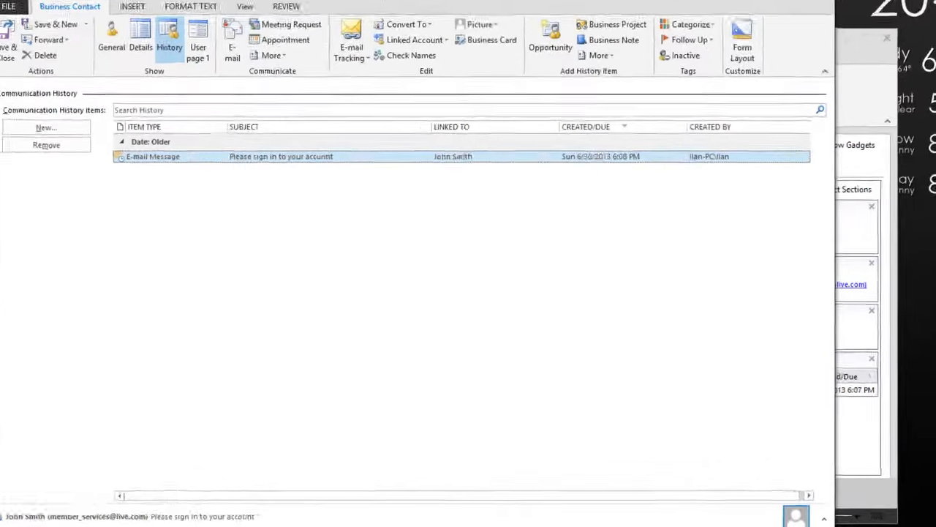
click(792, 49)
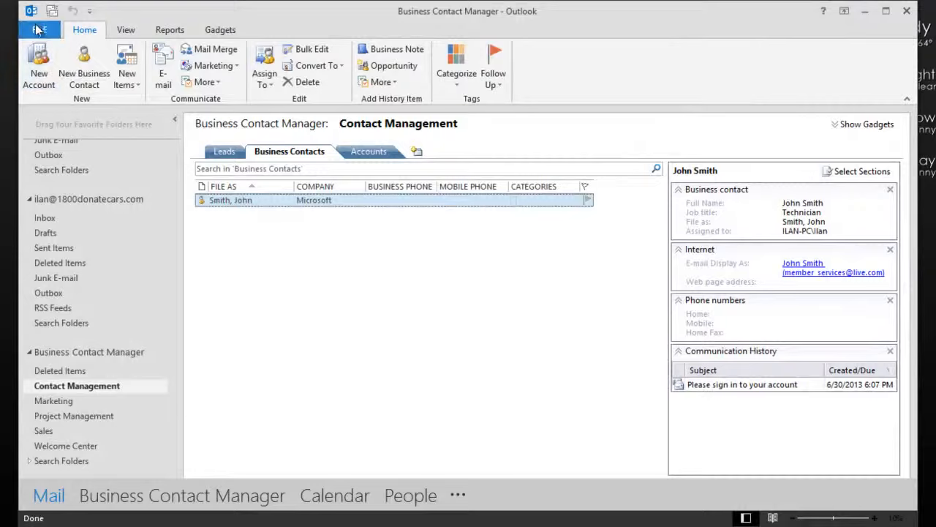
Reopen the e-mail linking and tracking settings, clear all linked addresses, and reselect the Microsoft contact's address.
click(39, 31)
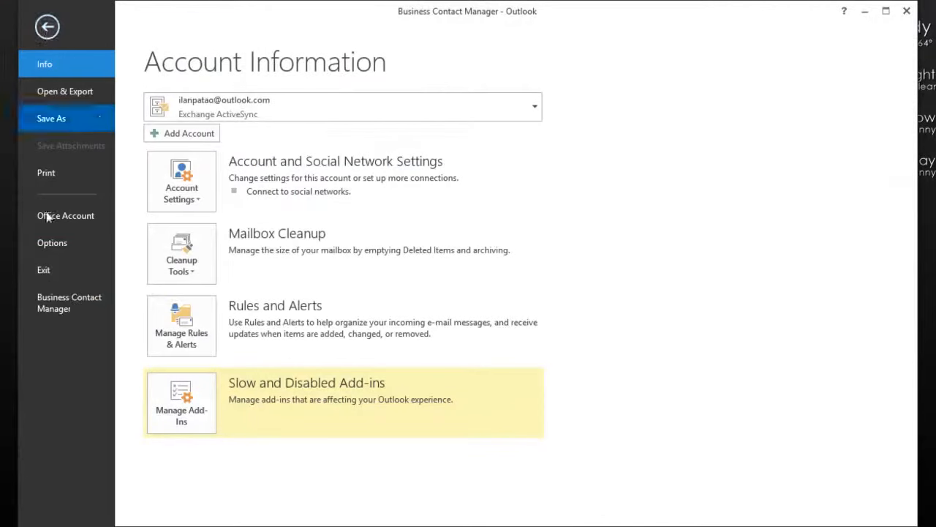
click(53, 305)
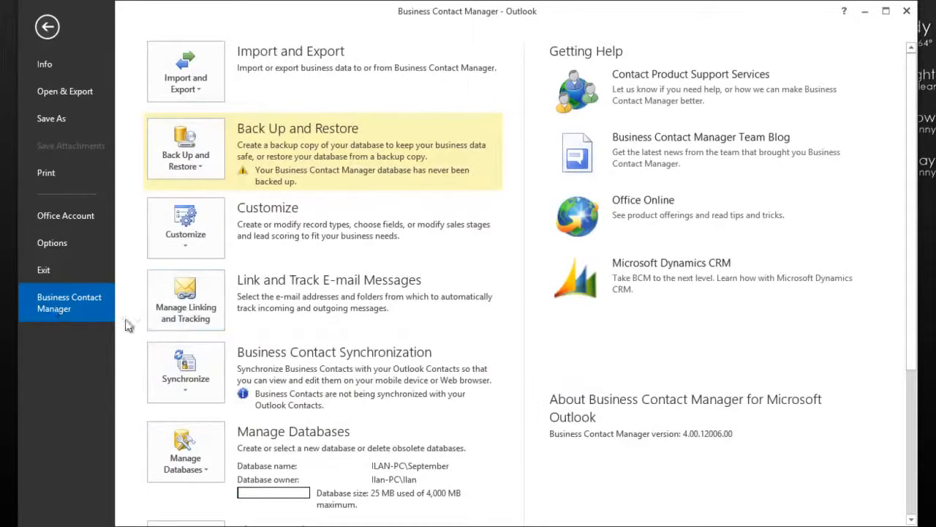
click(187, 313)
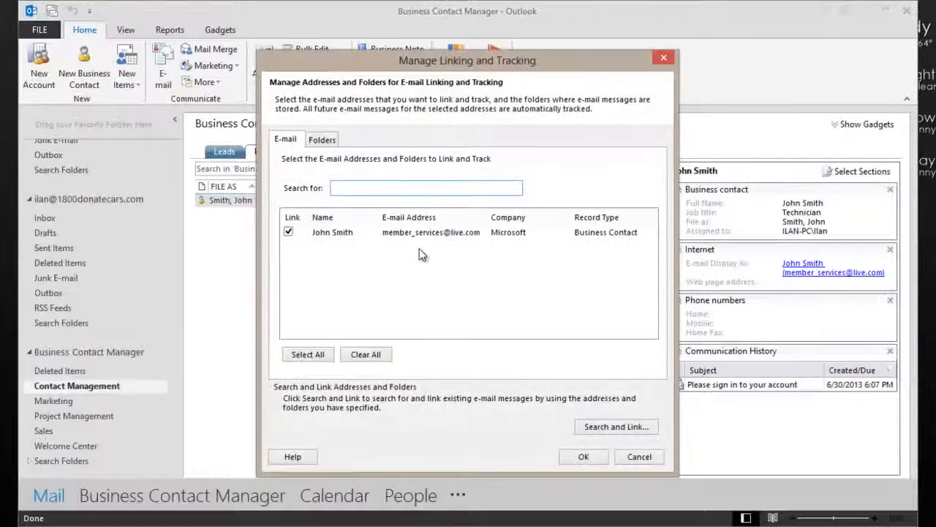
click(289, 233)
click(289, 232)
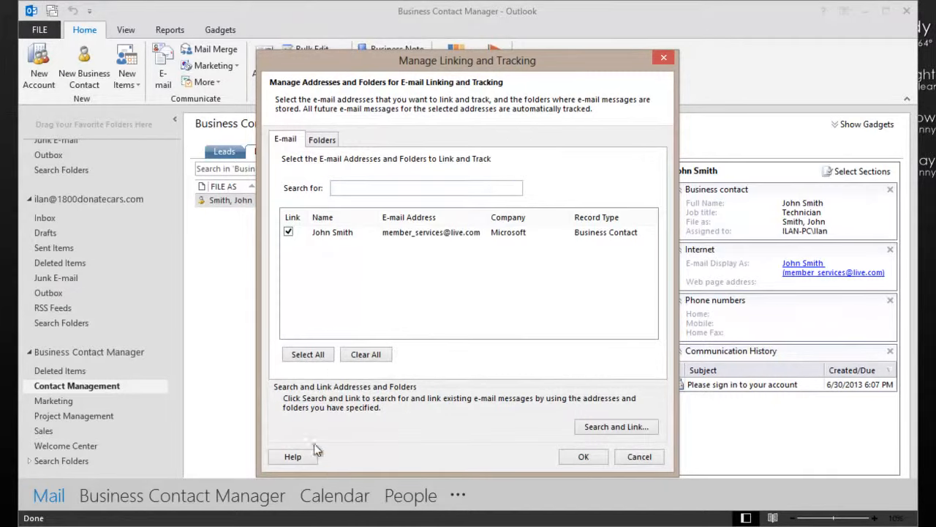
click(355, 354)
click(288, 233)
Select the Inbox and Sent Items folders of both mail accounts for e-mail tracking.
click(329, 140)
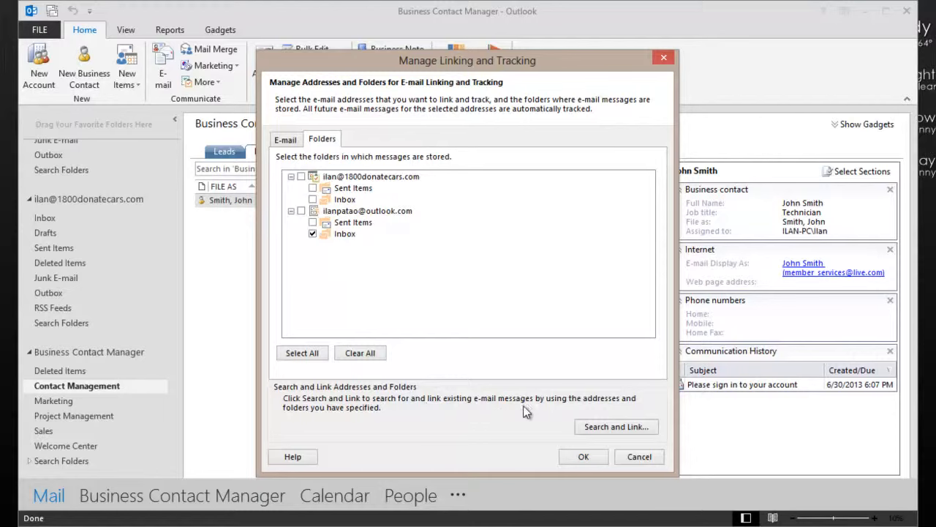
click(312, 233)
click(313, 233)
click(312, 223)
click(313, 199)
click(313, 188)
Try to search for and link existing e-mails across all four selected folders, and close the linking dialog.
click(602, 428)
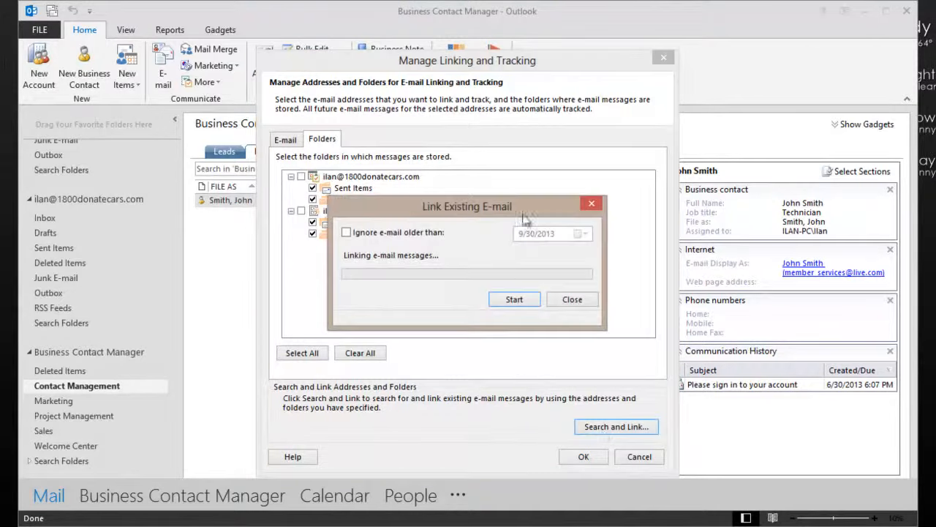
click(515, 300)
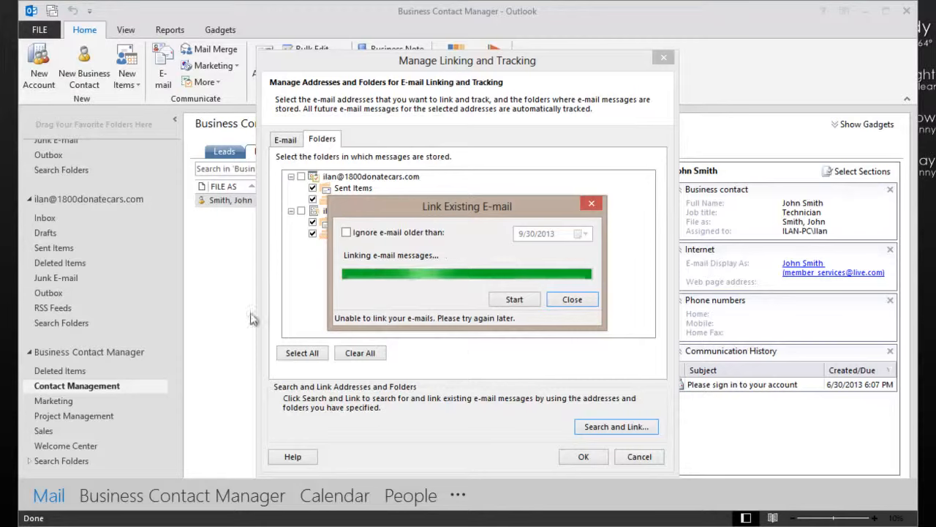
click(574, 300)
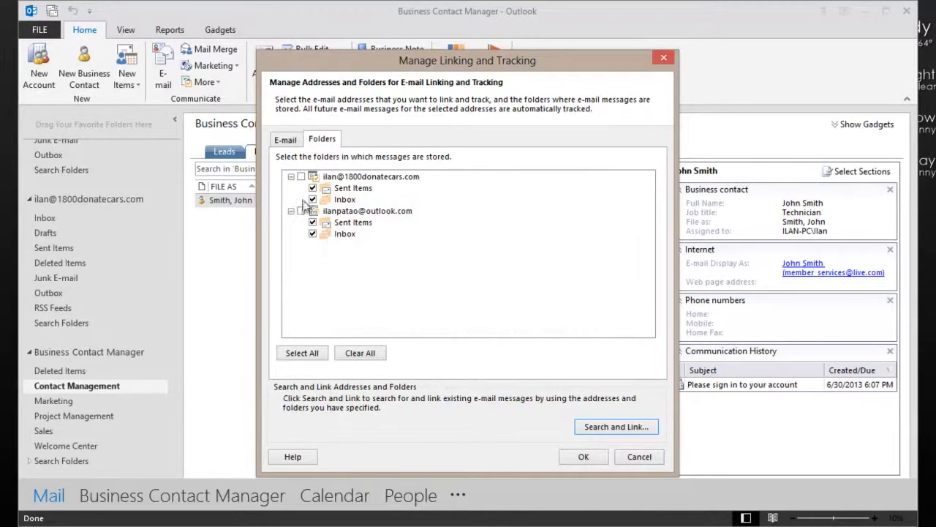
Deselect the Outlook.com account's Inbox and Sent Items and the other account's Inbox, and cancel the tracking settings.
click(312, 234)
click(312, 234)
click(312, 221)
click(312, 199)
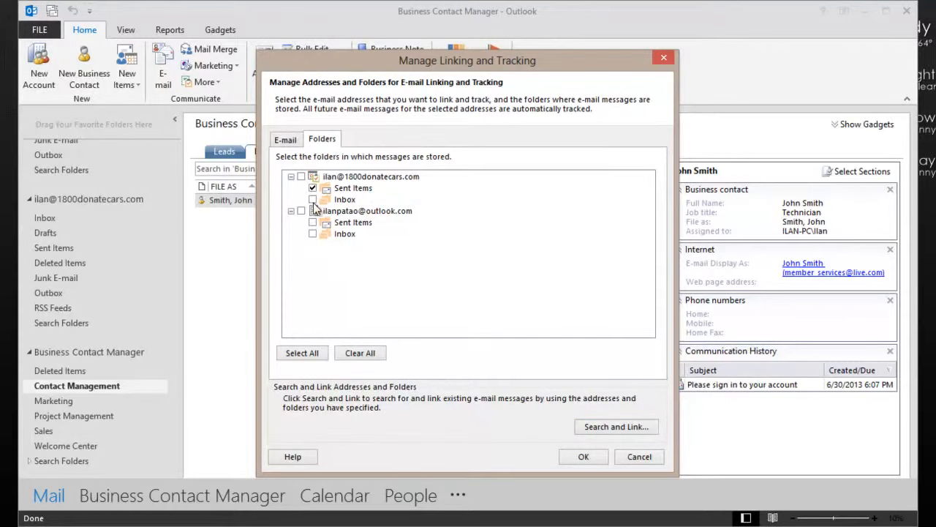
click(637, 457)
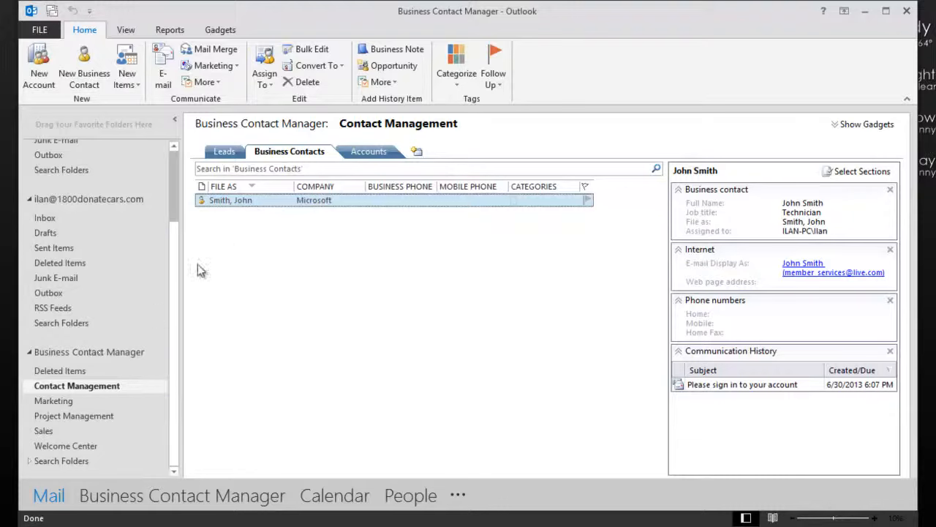
Open the Microsoft contact's communication history and view the linked "Please sign in to your account" e-mail.
double_click(244, 201)
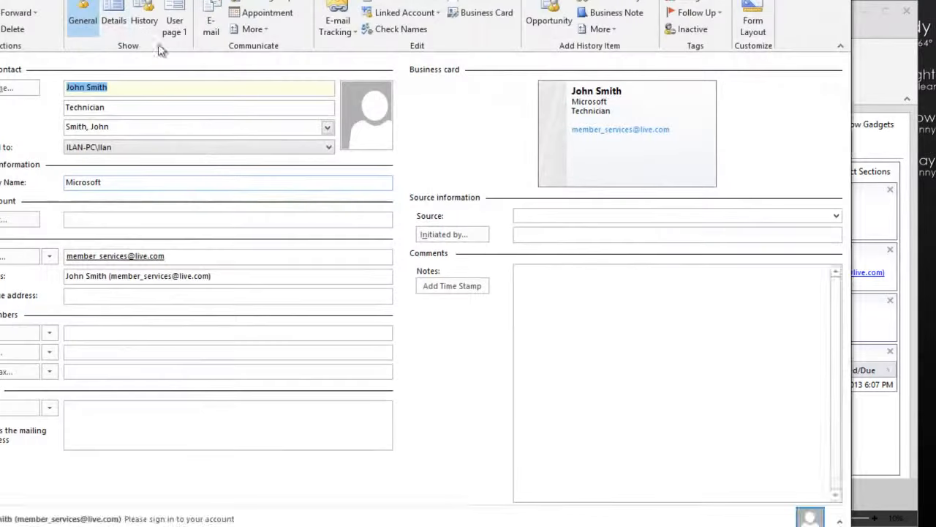
click(144, 20)
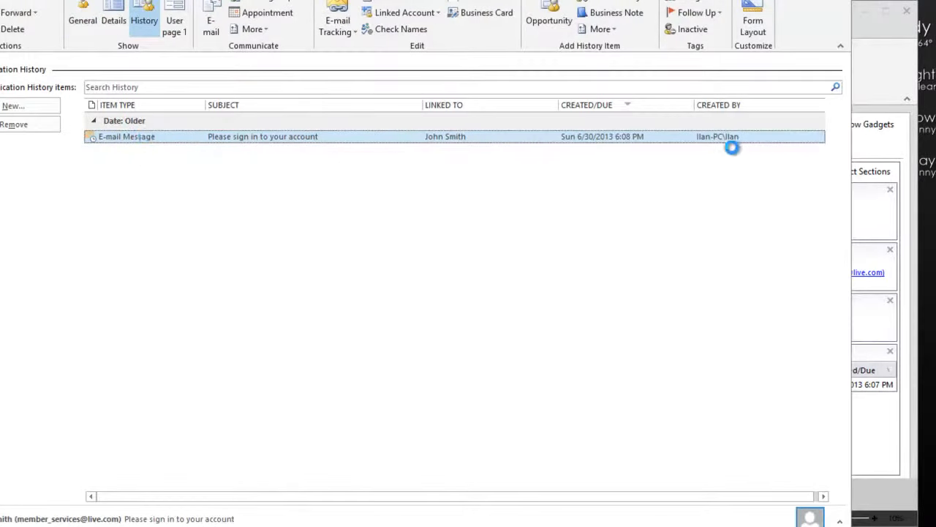
double_click(732, 137)
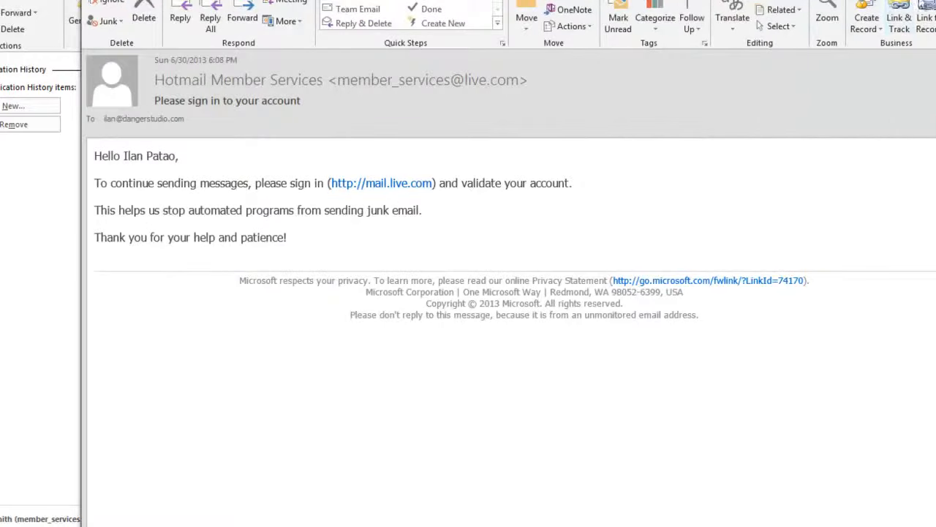
Check the message's options for creating a business record, and close the message, the contact record and Outlook.
click(871, 29)
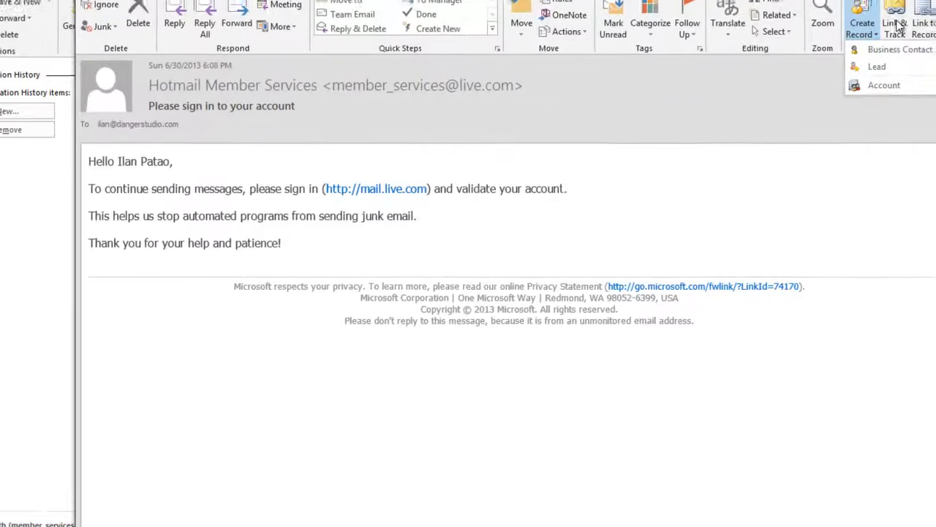
click(918, 22)
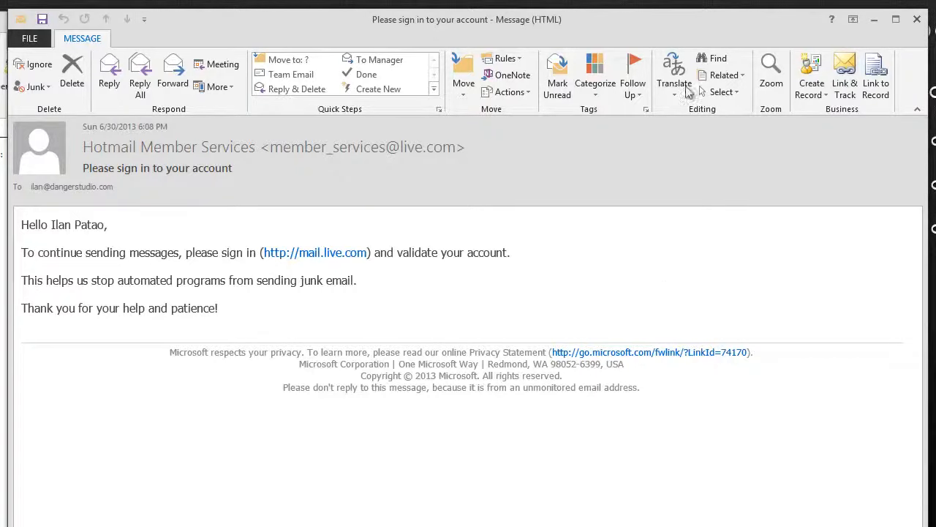
key(Escape)
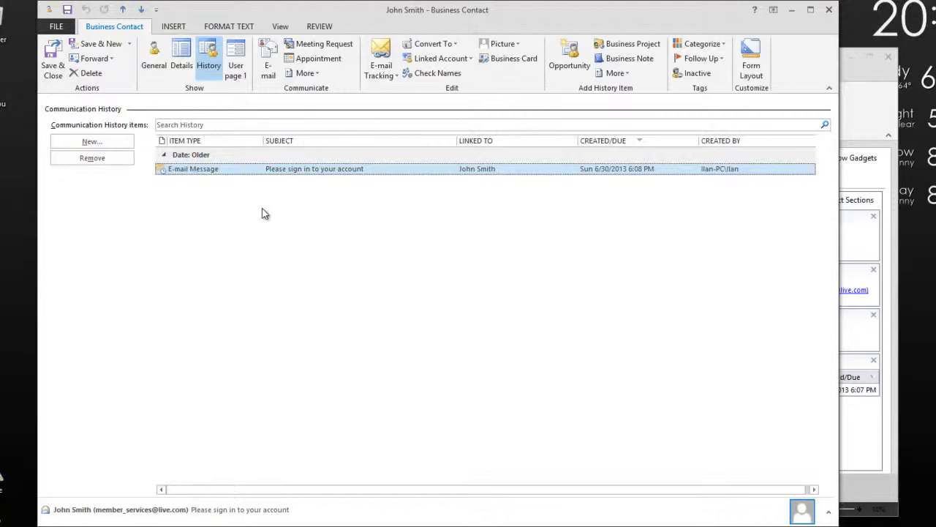
click(828, 10)
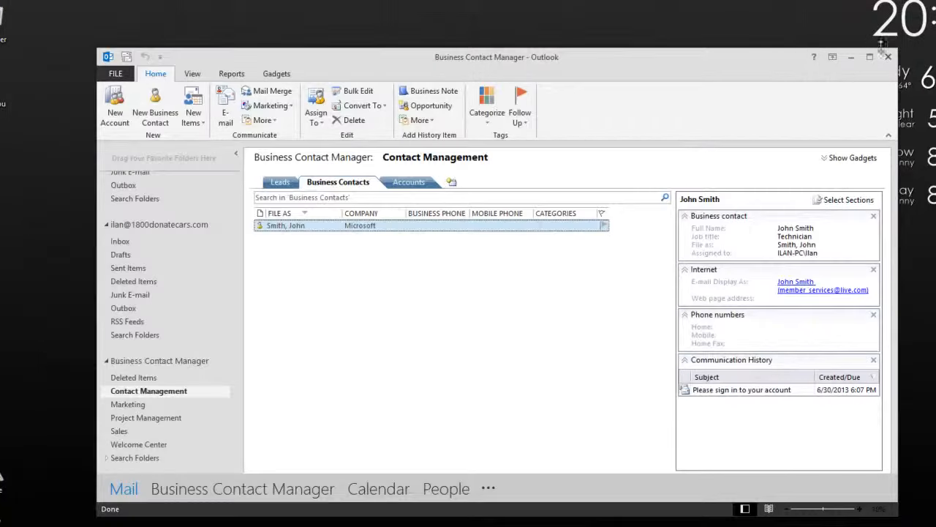
click(888, 58)
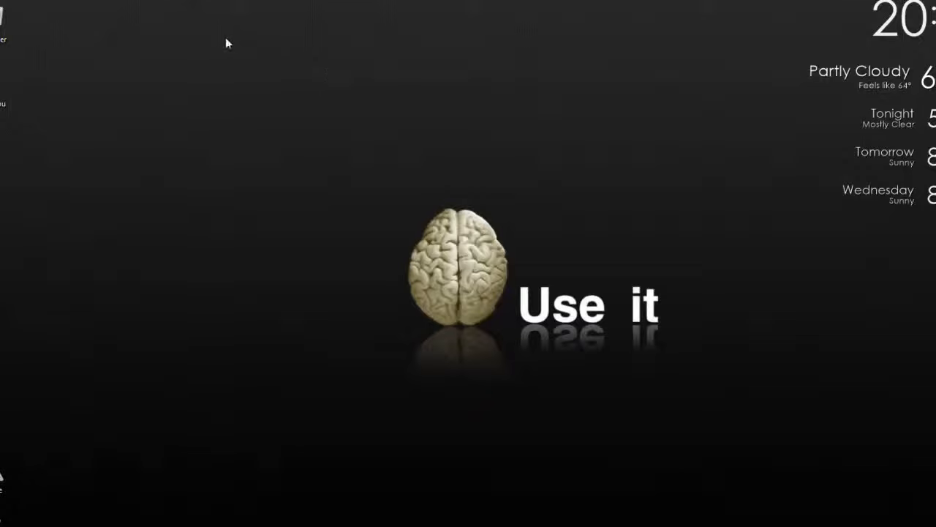